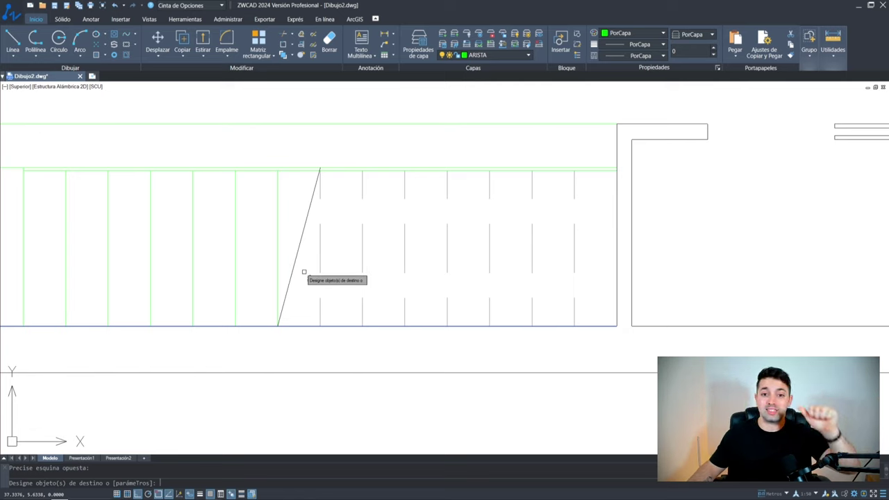
Break both horizontal lines above the stair treads at the upper end of the diagonal cut line
{"action": "key", "text": "Escape"}
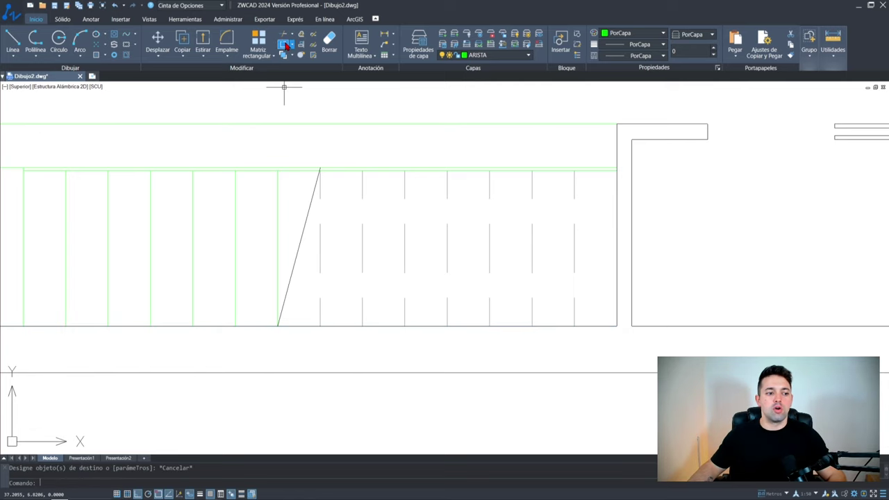
{"action": "left_click", "coordinate": [285, 45]}
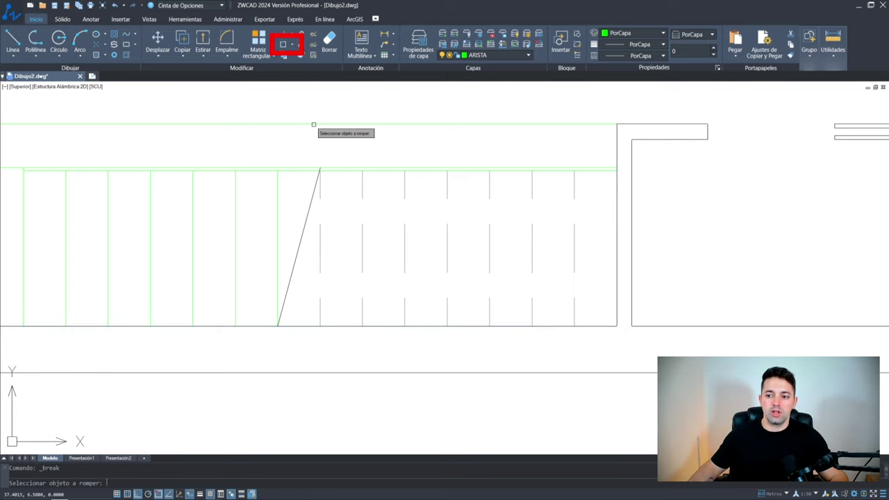
{"action": "scroll", "coordinate": [323, 149], "scroll_direction": "up", "scroll_amount": 4}
{"action": "left_click", "coordinate": [329, 201]}
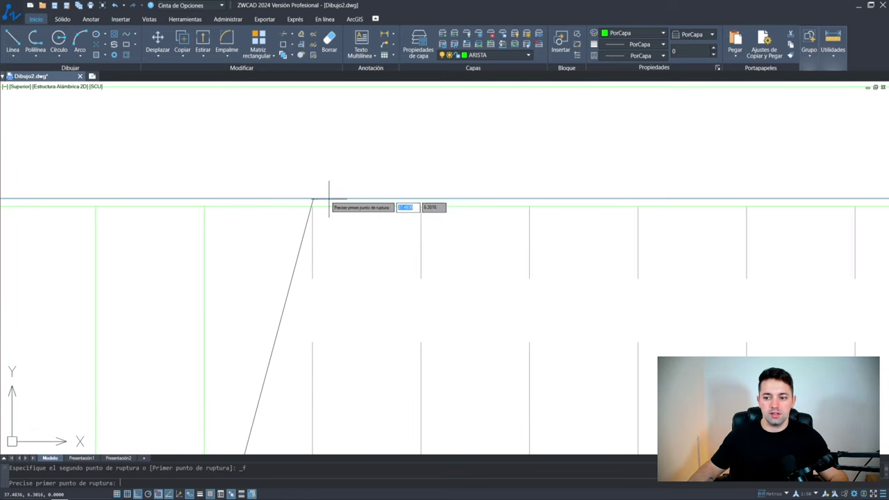
{"action": "left_click", "coordinate": [313, 199]}
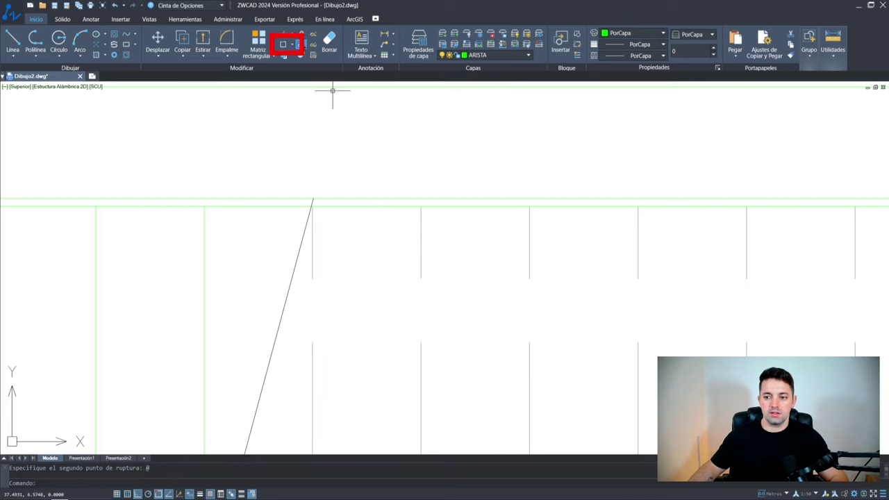
{"action": "left_click", "coordinate": [284, 45]}
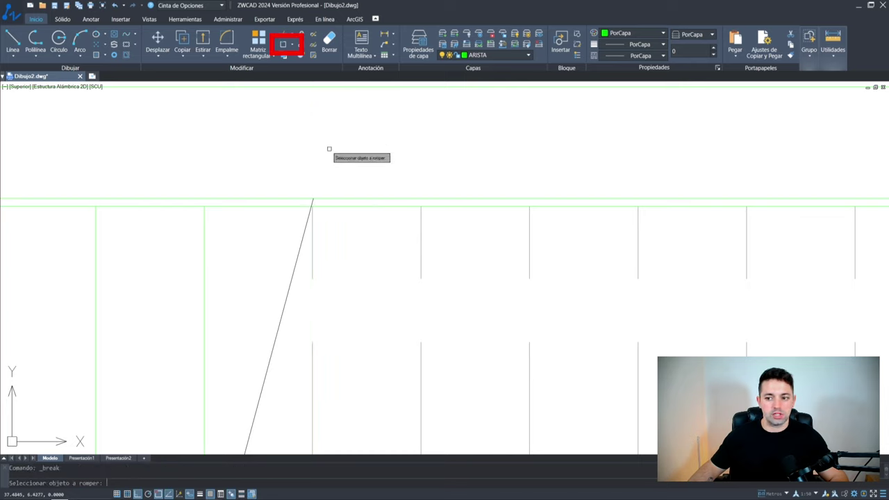
{"action": "left_click", "coordinate": [323, 201]}
{"action": "left_click", "coordinate": [313, 200]}
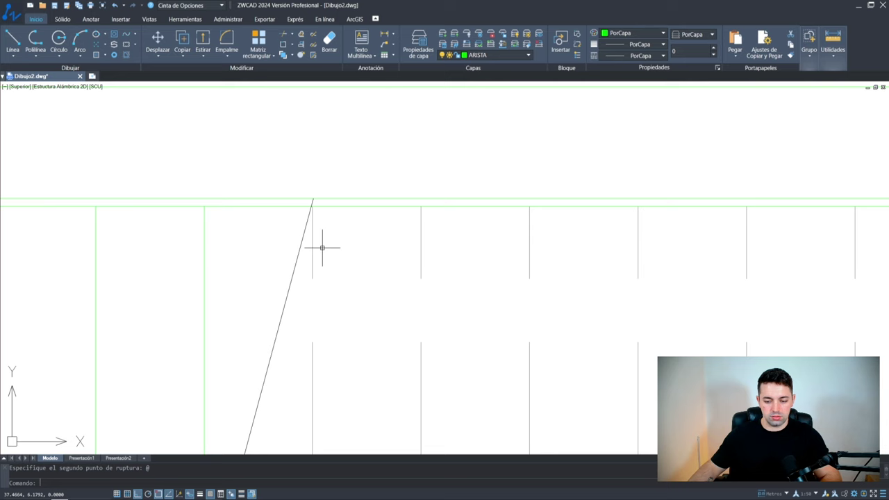
Match the line segments beyond the diagonal cut to the properties of the dashed tread lines
{"action": "key", "text": "Return"}
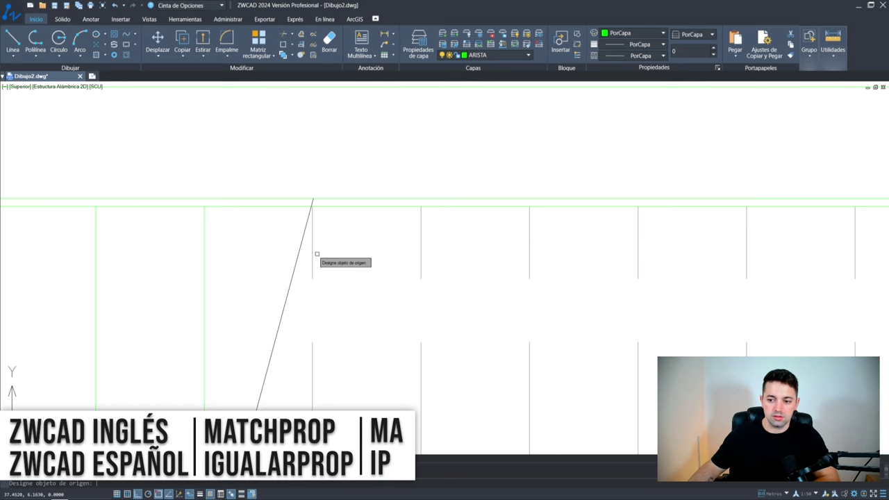
{"action": "scroll", "coordinate": [350, 233], "scroll_direction": "down", "scroll_amount": 5}
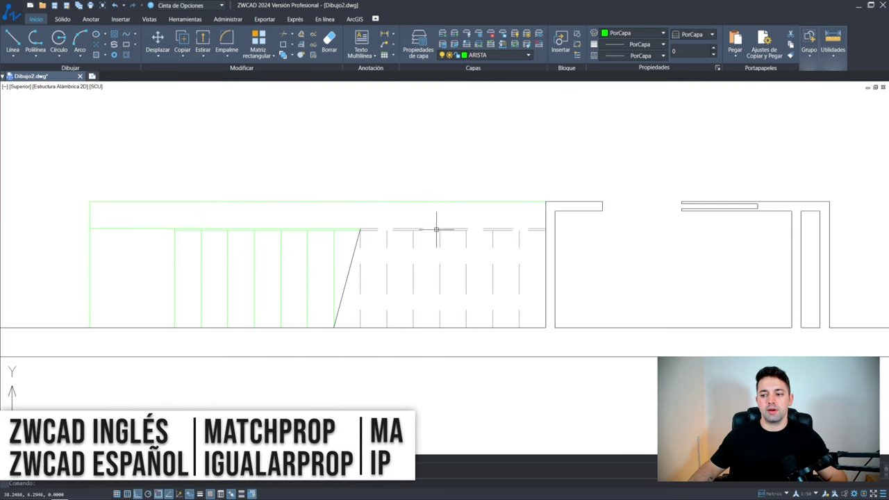
{"action": "scroll", "coordinate": [348, 271], "scroll_direction": "down", "scroll_amount": 2}
{"action": "scroll", "coordinate": [358, 278], "scroll_direction": "up", "scroll_amount": 5}
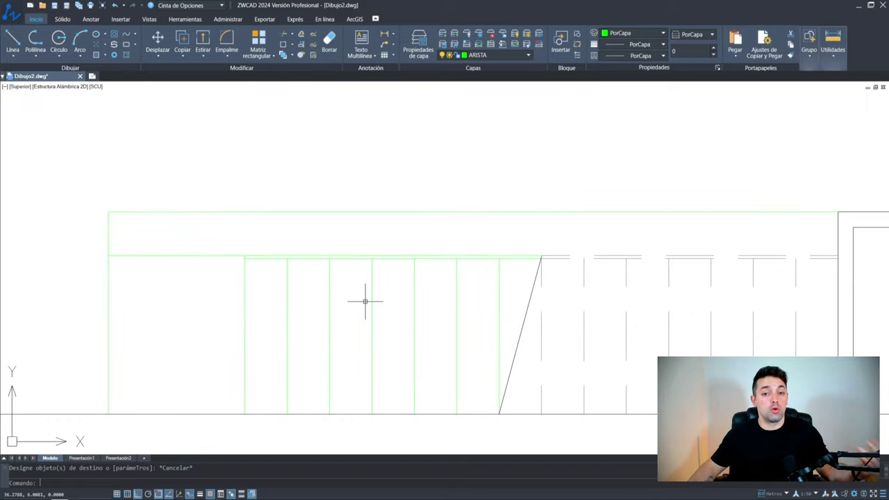
{"action": "scroll", "coordinate": [387, 278], "scroll_direction": "down", "scroll_amount": 2}
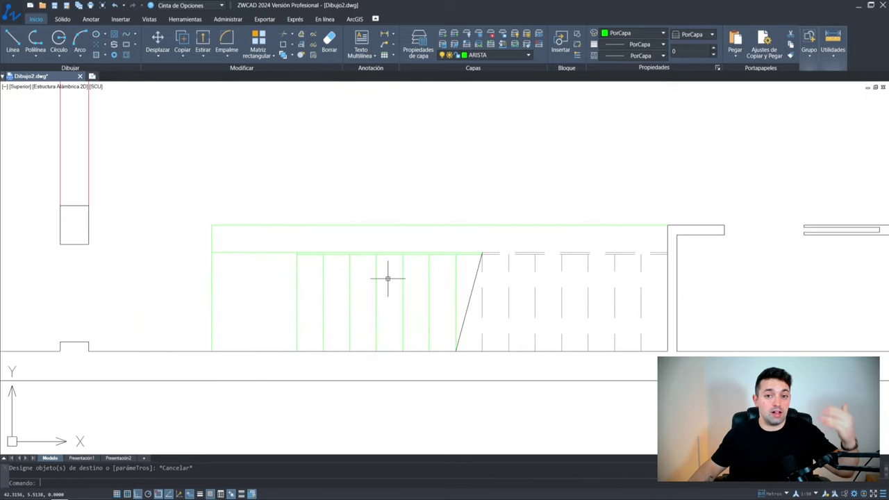
Make DISCONTÍNUA the current layer and start a line midway (M2P) between the first tread's upper end and the landing's outer corner
{"action": "left_click", "coordinate": [486, 55]}
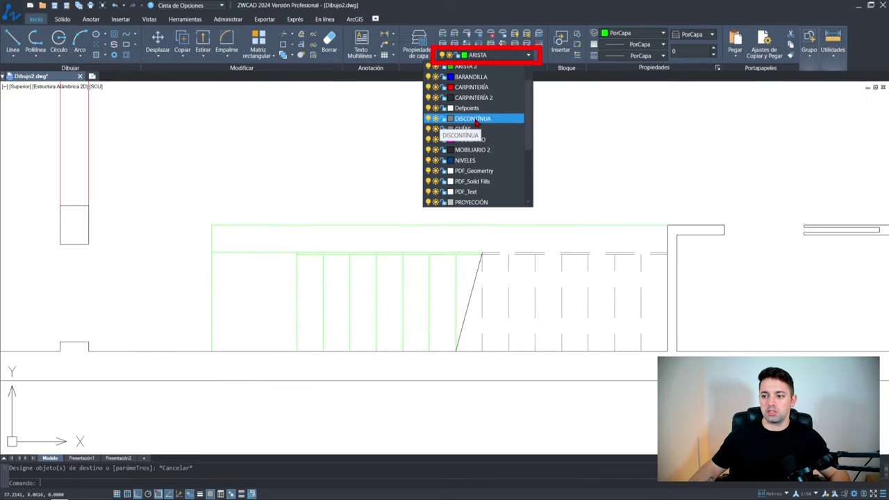
{"action": "left_click", "coordinate": [470, 140]}
{"action": "type", "text": "l"}
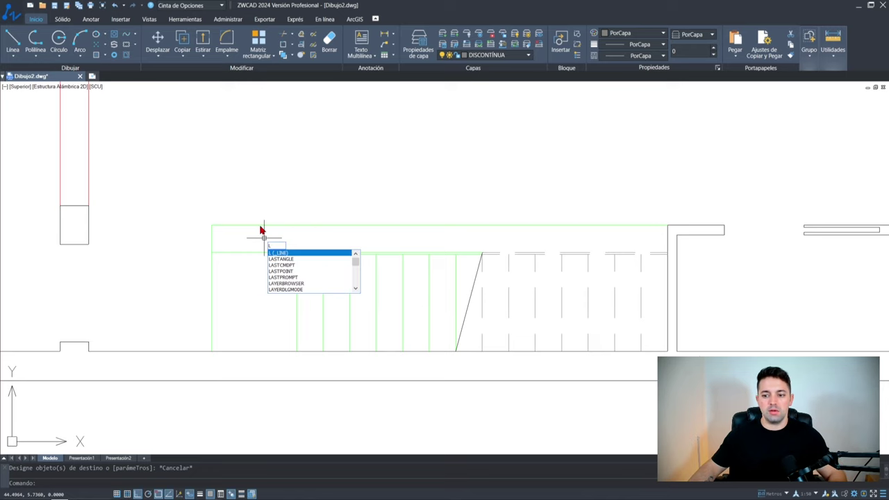
{"action": "scroll", "coordinate": [255, 226], "scroll_direction": "up", "scroll_amount": 2}
{"action": "key", "text": "Return"}
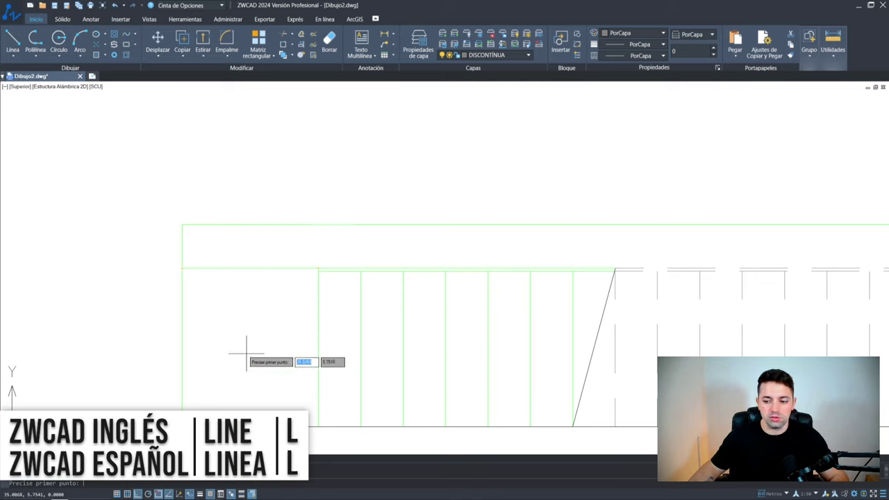
{"action": "type", "text": "P"}
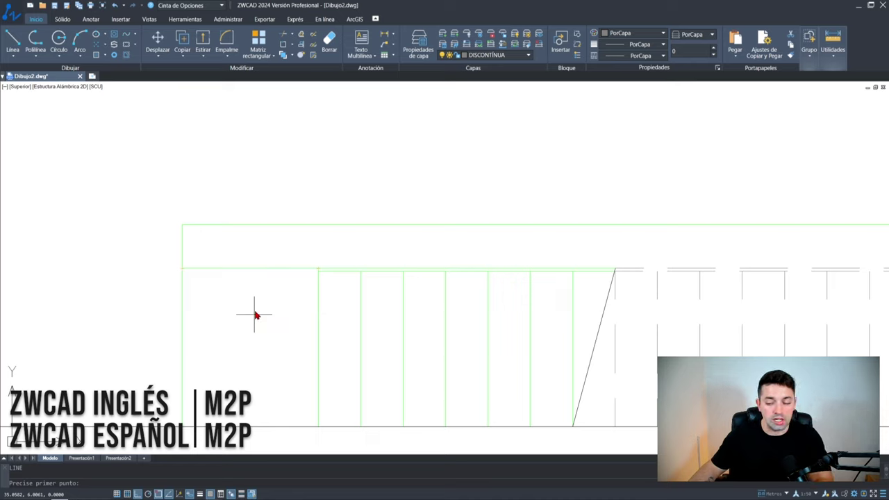
{"action": "key", "text": "Return"}
{"action": "left_click", "coordinate": [318, 268]}
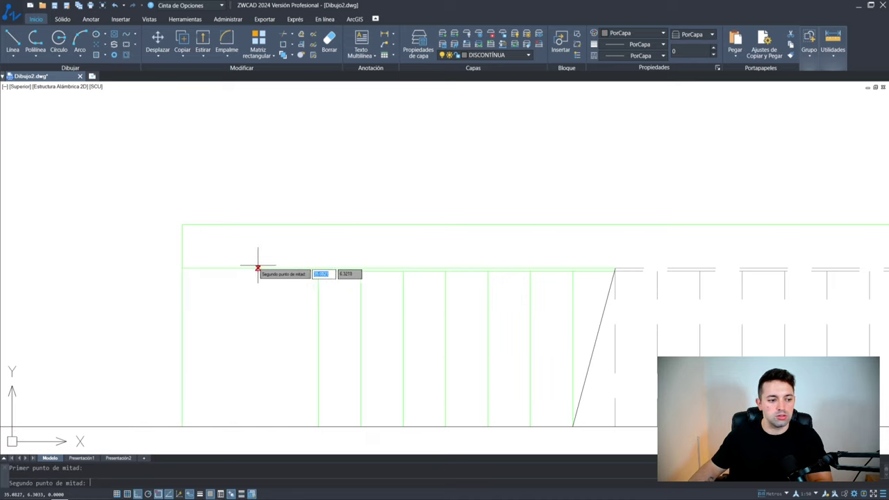
{"action": "left_click", "coordinate": [186, 268]}
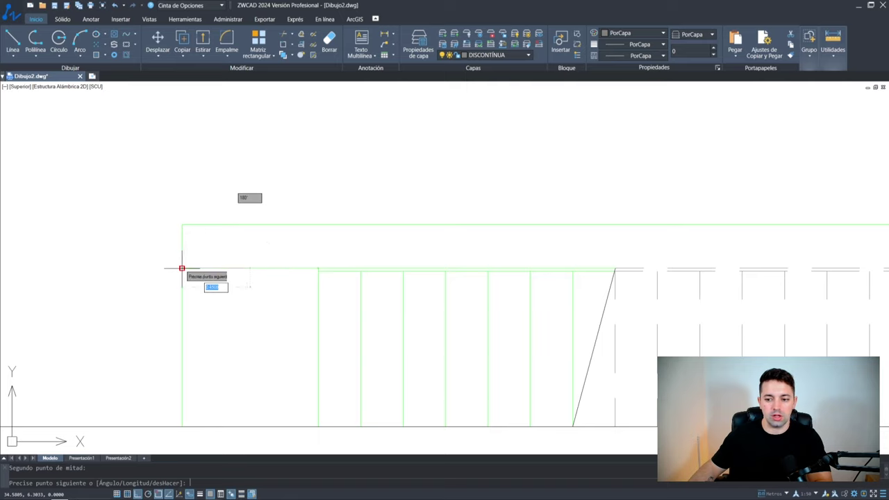
Continue the line vertically down to the treads' mid-height, using the midpoint between two points (M2P) of the first tread
{"action": "scroll", "coordinate": [243, 273], "scroll_direction": "up", "scroll_amount": 2}
{"action": "scroll", "coordinate": [243, 273], "scroll_direction": "up", "scroll_amount": 3}
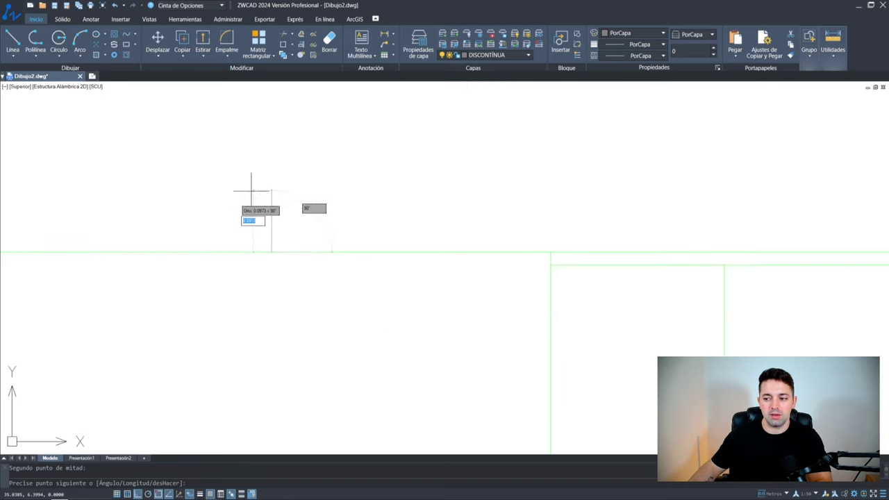
{"action": "scroll", "coordinate": [291, 289], "scroll_direction": "down", "scroll_amount": 4}
{"action": "scroll", "coordinate": [326, 195], "scroll_direction": "up", "scroll_amount": 2}
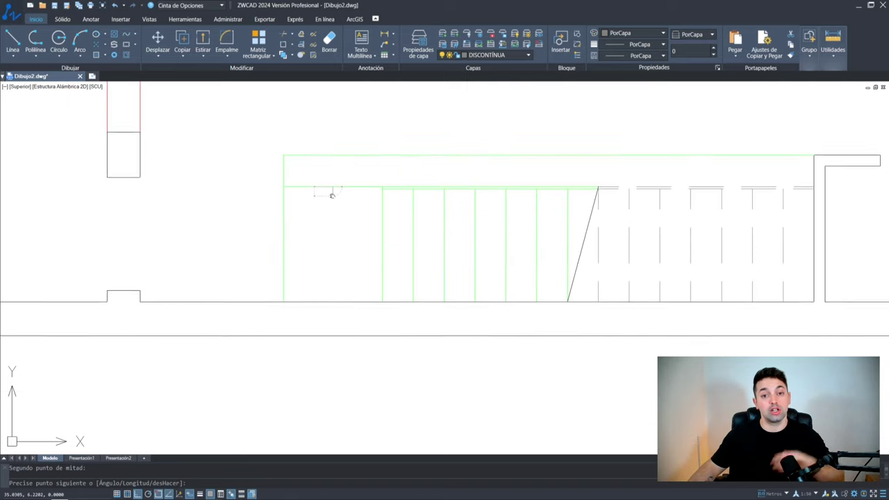
{"action": "type", "text": "M2"}
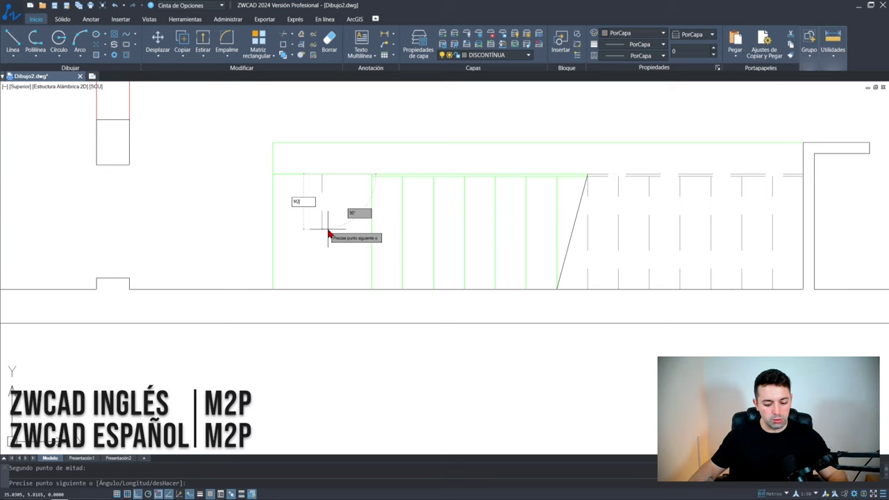
{"action": "scroll", "coordinate": [368, 177], "scroll_direction": "up", "scroll_amount": 4}
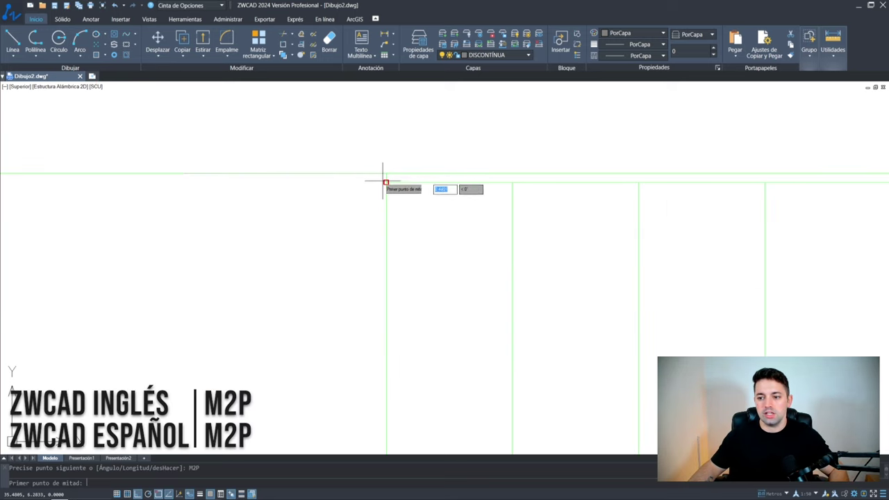
{"action": "type", "text": "P"}
{"action": "key", "text": "Return"}
{"action": "scroll", "coordinate": [386, 182], "scroll_direction": "down", "scroll_amount": 3}
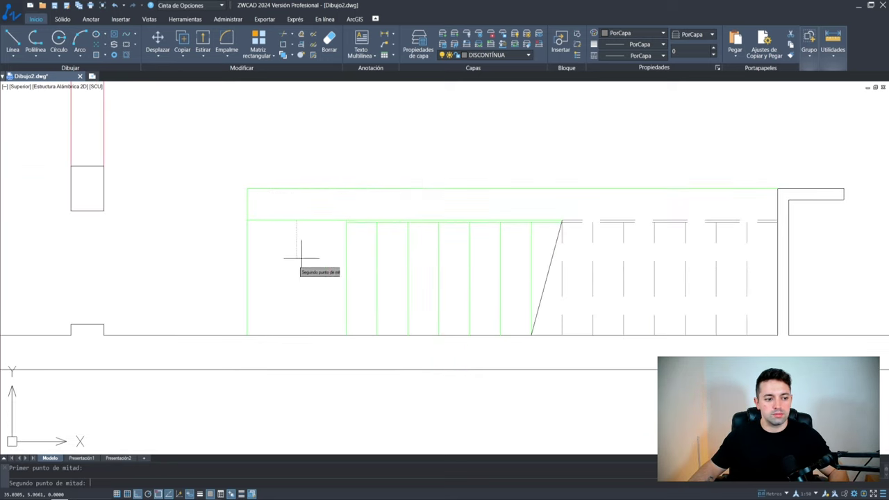
{"action": "scroll", "coordinate": [305, 246], "scroll_direction": "up", "scroll_amount": 2}
{"action": "left_click", "coordinate": [323, 224]}
Extend the line horizontally across the stair to the last full tread before the diagonal cut and end it
{"action": "scroll", "coordinate": [444, 260], "scroll_direction": "up", "scroll_amount": 4}
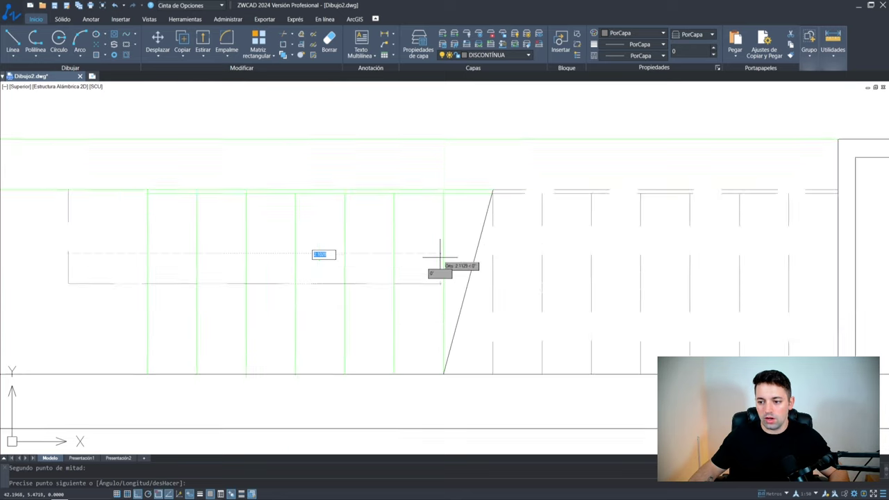
{"action": "scroll", "coordinate": [486, 298], "scroll_direction": "up", "scroll_amount": 2}
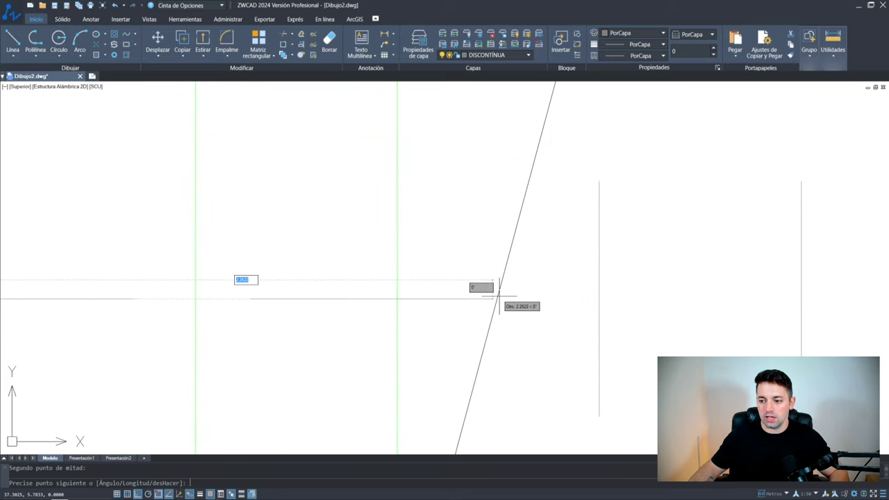
{"action": "left_click", "coordinate": [398, 300]}
{"action": "scroll", "coordinate": [399, 301], "scroll_direction": "down", "scroll_amount": 5}
{"action": "key", "text": "Escape"}
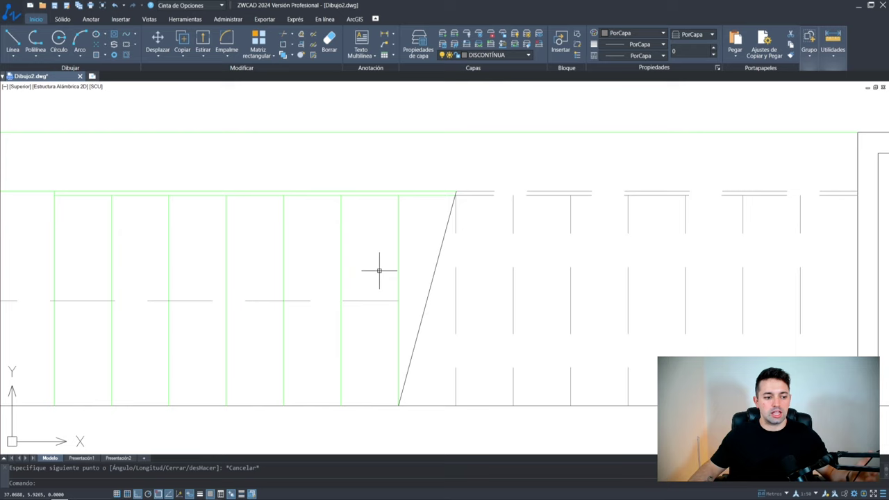
Draw a short diagonal line from the direction line's end back and upward as one side of the arrowhead
{"action": "key", "text": "space"}
{"action": "left_click", "coordinate": [392, 295]}
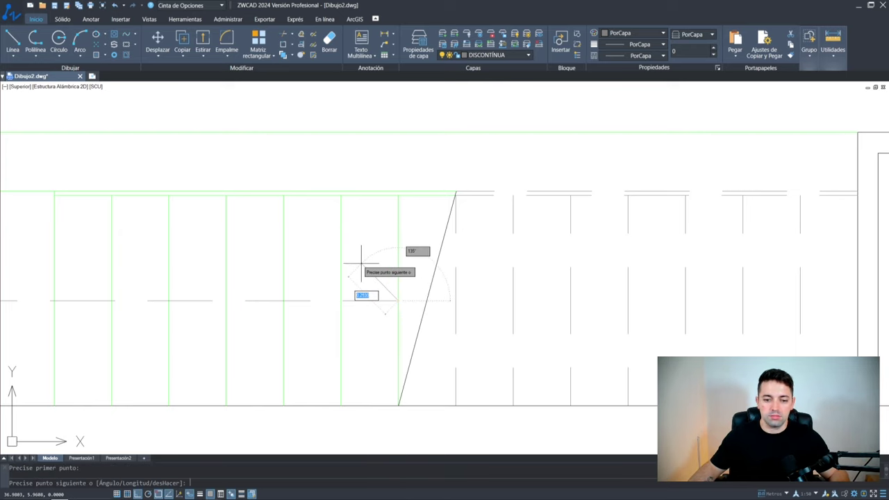
{"action": "scroll", "coordinate": [362, 278], "scroll_direction": "up", "scroll_amount": 3}
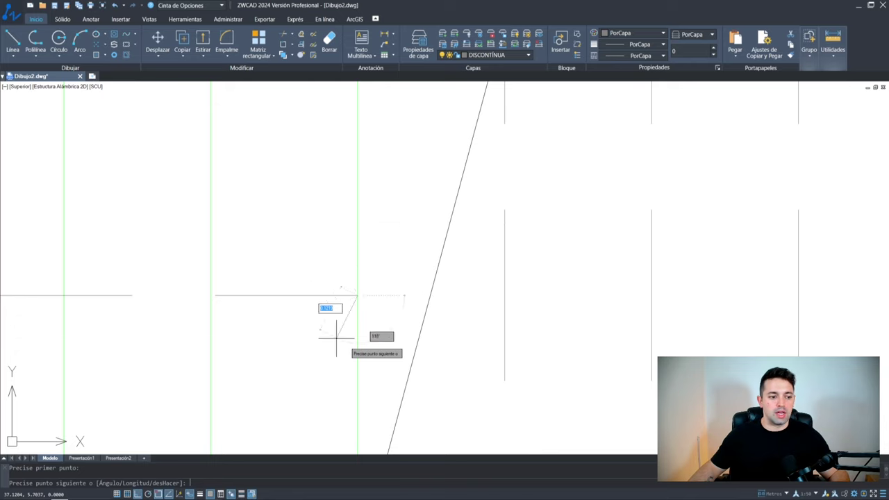
{"action": "left_click", "coordinate": [276, 215]}
{"action": "key", "text": "Escape"}
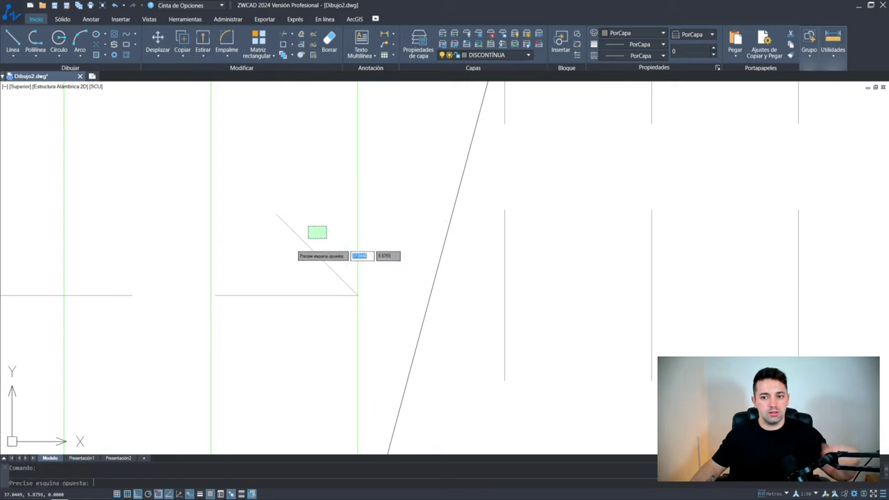
Mirror the arrowhead's diagonal line about the horizontal direction line, keeping the original
{"action": "left_click", "coordinate": [312, 252]}
{"action": "type", "text": "SI"}
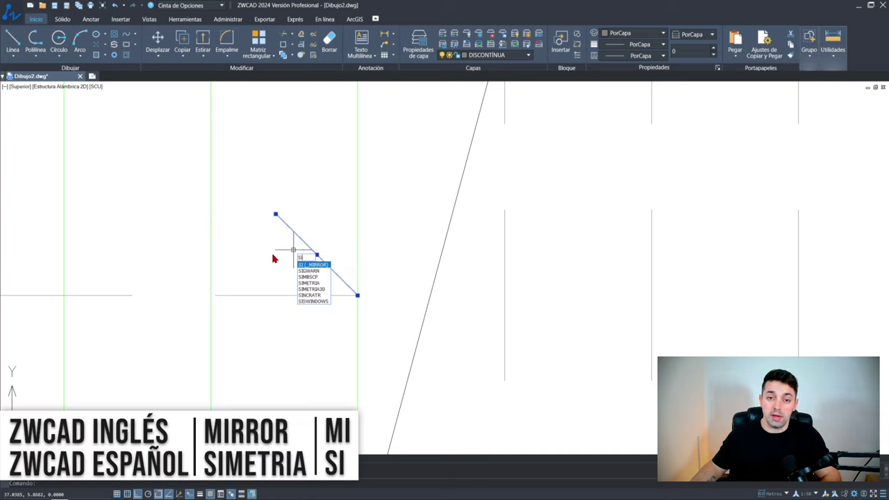
{"action": "key", "text": "Return"}
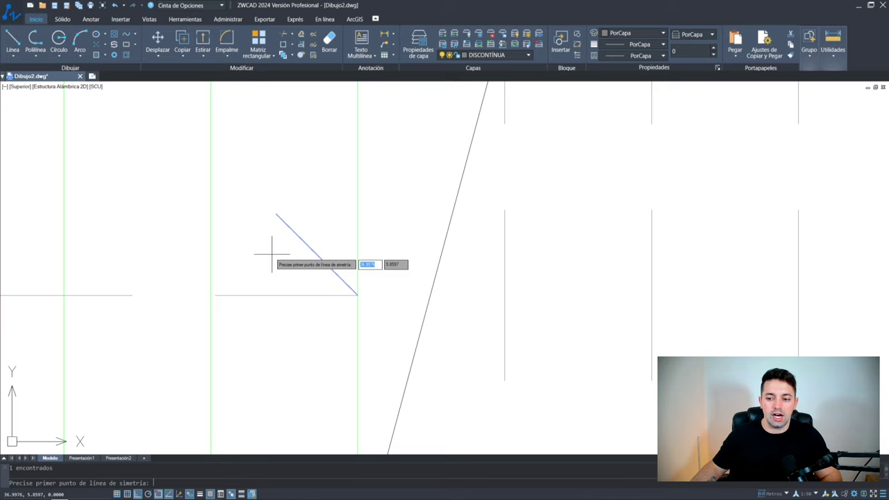
{"action": "left_click", "coordinate": [357, 295]}
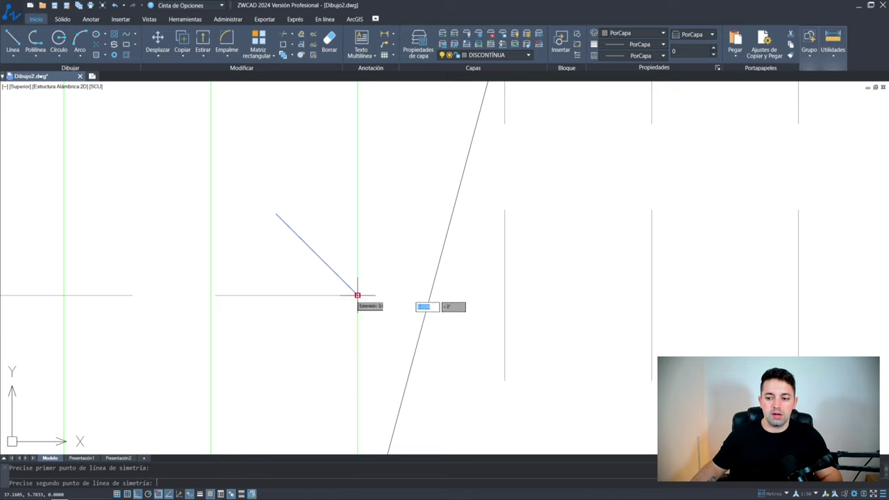
{"action": "left_click", "coordinate": [225, 295]}
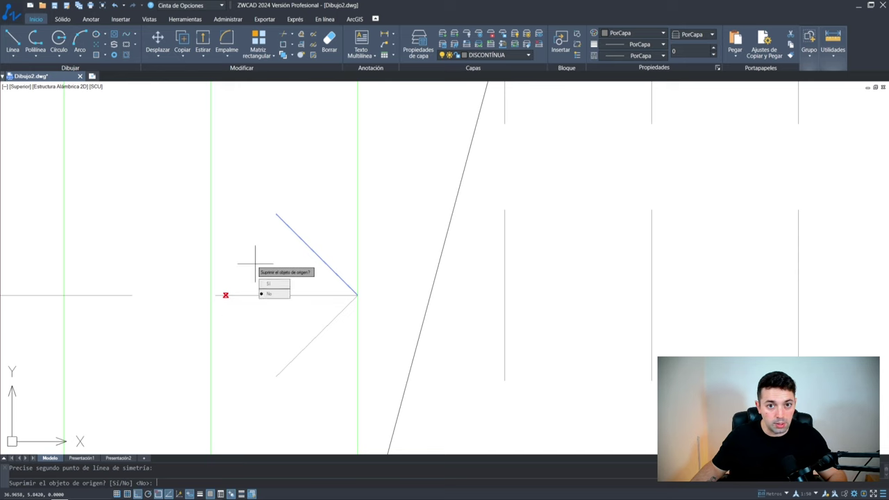
{"action": "key", "text": "Return"}
{"action": "scroll", "coordinate": [259, 260], "scroll_direction": "down", "scroll_amount": 4}
{"action": "key", "text": "Escape"}
Stretch the direction arrow's head and line end horizontally to the diagonal cut line, excluding the tread line from the selection
{"action": "scroll", "coordinate": [282, 234], "scroll_direction": "up", "scroll_amount": 2}
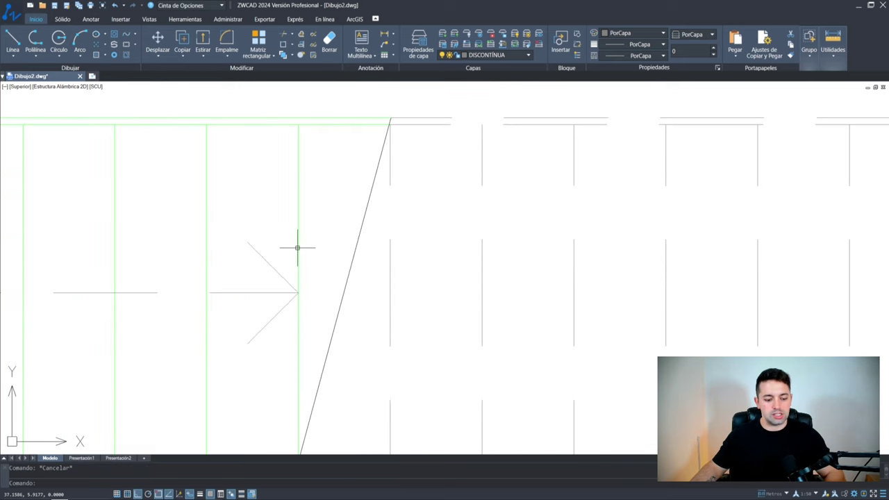
{"action": "type", "text": "EI"}
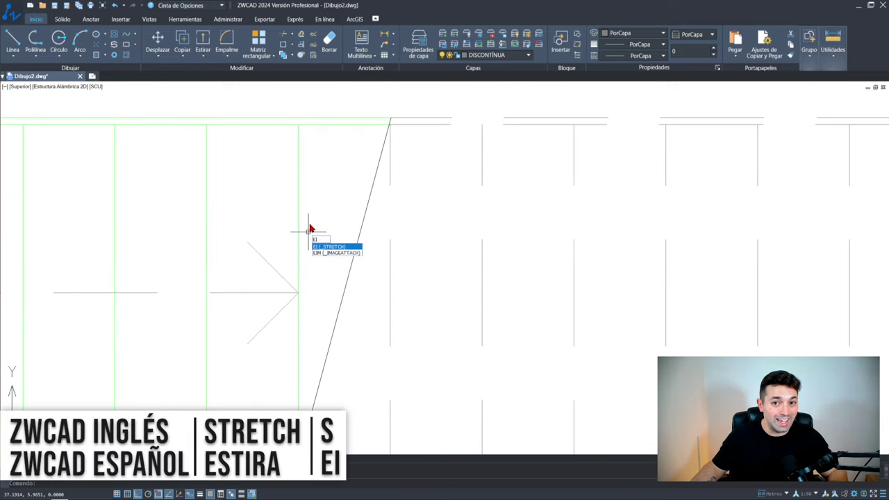
{"action": "key", "text": "Return"}
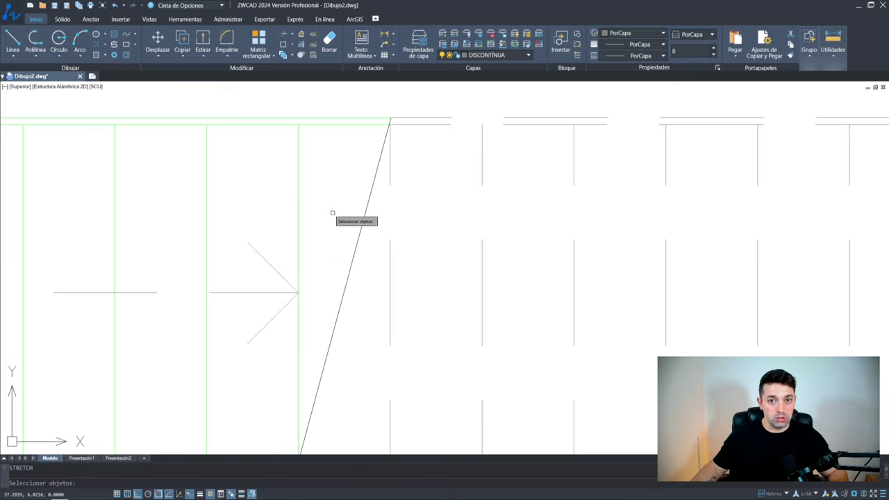
{"action": "left_click", "coordinate": [319, 219]}
{"action": "left_click", "coordinate": [222, 369]}
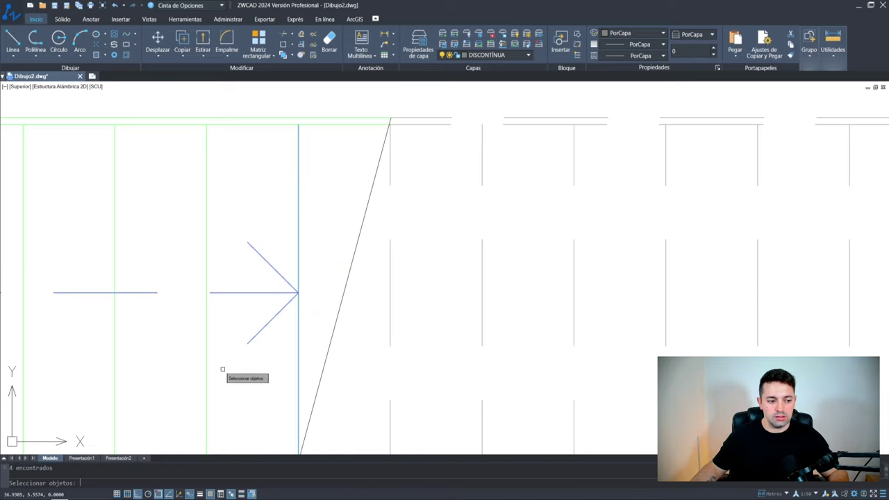
{"action": "left_click", "coordinate": [332, 138], "text": "shift"}
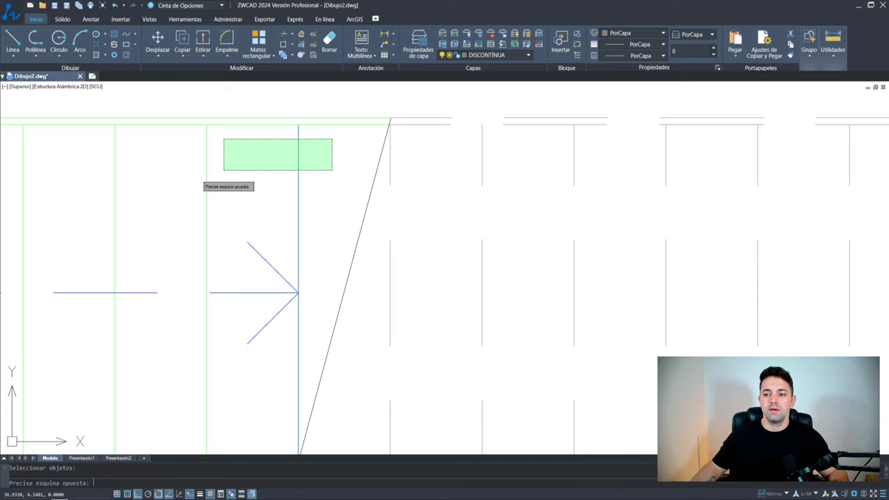
{"action": "left_click", "coordinate": [117, 192], "text": "shift"}
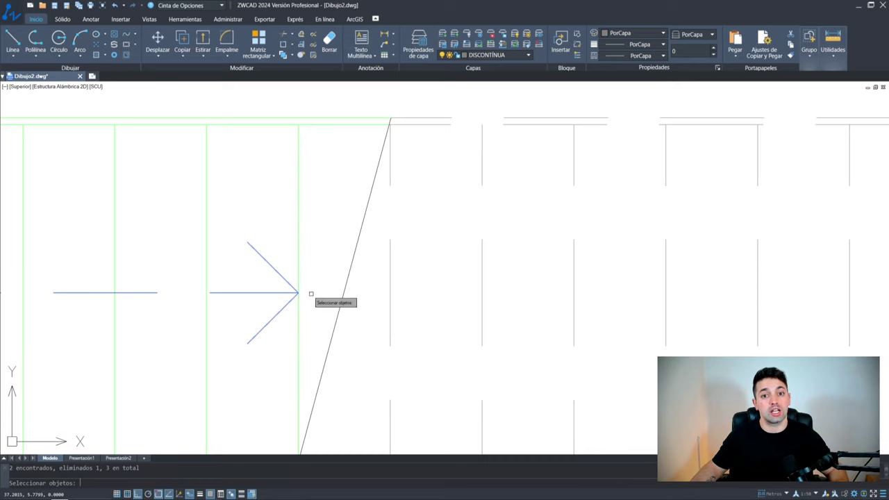
{"action": "scroll", "coordinate": [313, 295], "scroll_direction": "up", "scroll_amount": 1}
{"action": "key", "text": "Return"}
{"action": "scroll", "coordinate": [309, 305], "scroll_direction": "up", "scroll_amount": 1}
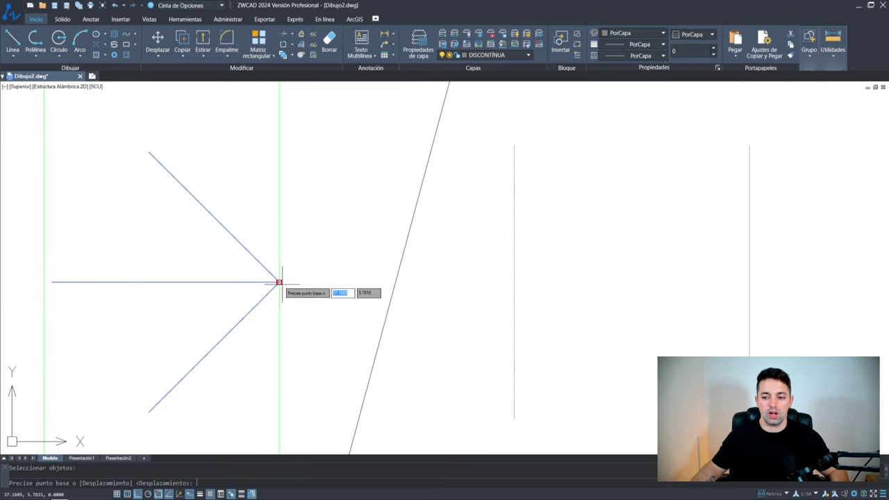
{"action": "left_click", "coordinate": [279, 282]}
{"action": "left_click", "coordinate": [397, 282]}
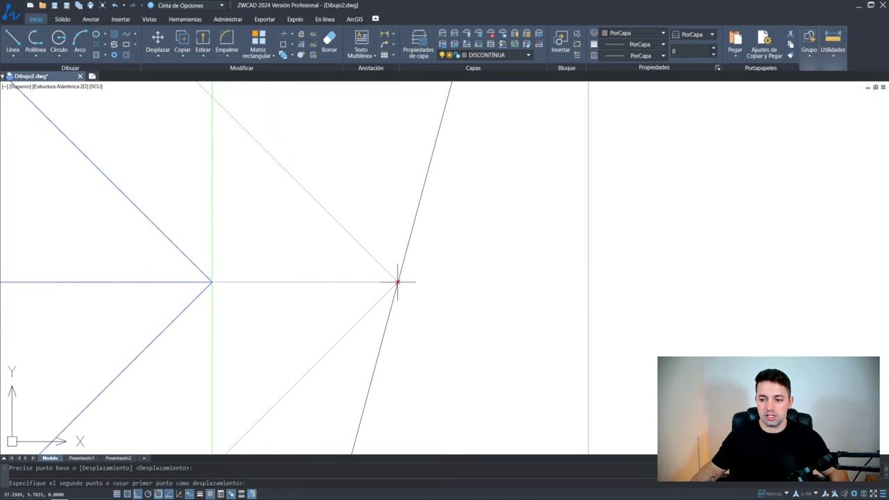
{"action": "scroll", "coordinate": [506, 284], "scroll_direction": "down", "scroll_amount": 3}
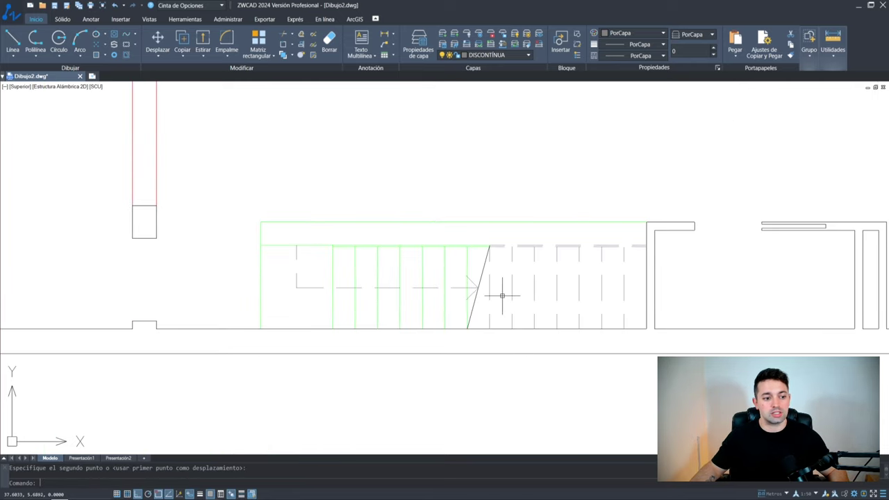
Extend the vertical start of the dashed direction line up to the stair's outer upper edge
{"action": "type", "text": "al"}
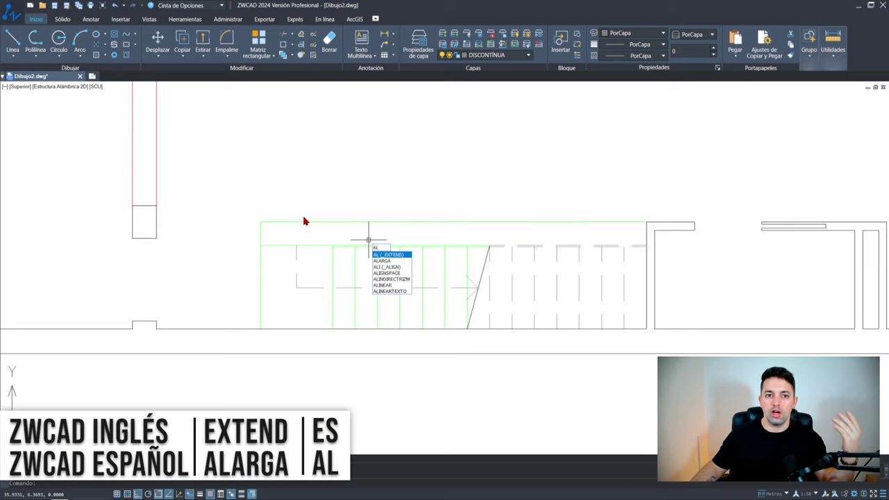
{"action": "key", "text": "Return"}
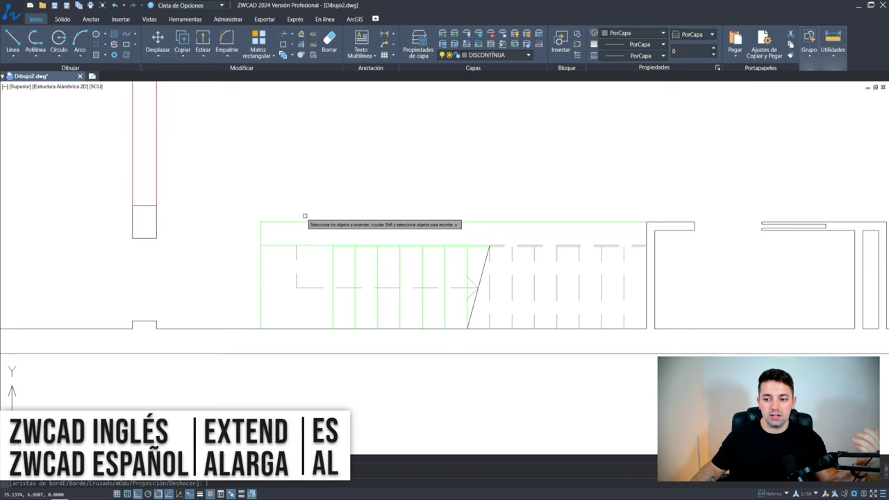
{"action": "scroll", "coordinate": [303, 216], "scroll_direction": "up", "scroll_amount": 2}
{"action": "key", "text": "Return"}
{"action": "scroll", "coordinate": [298, 271], "scroll_direction": "down", "scroll_amount": 2}
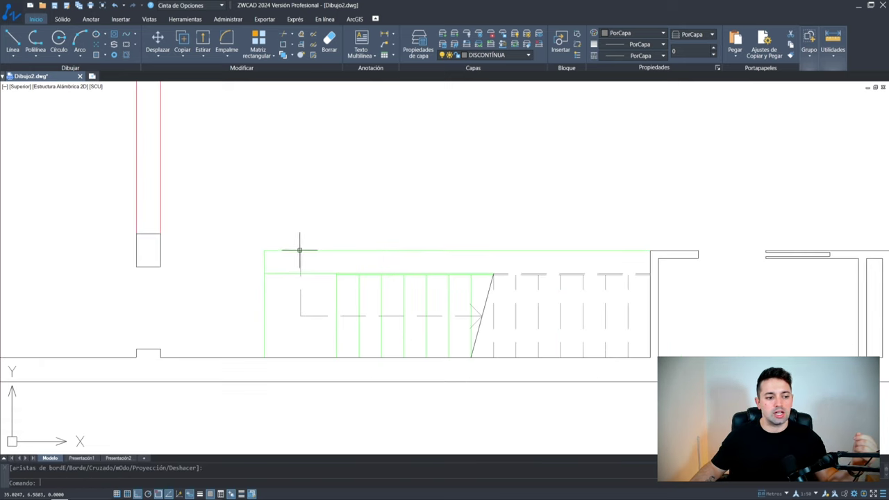
Draw two crossing diagonal lines between opposite corners of the narrow shaft beside the bathroom
{"action": "scroll", "coordinate": [275, 267], "scroll_direction": "down", "scroll_amount": 2}
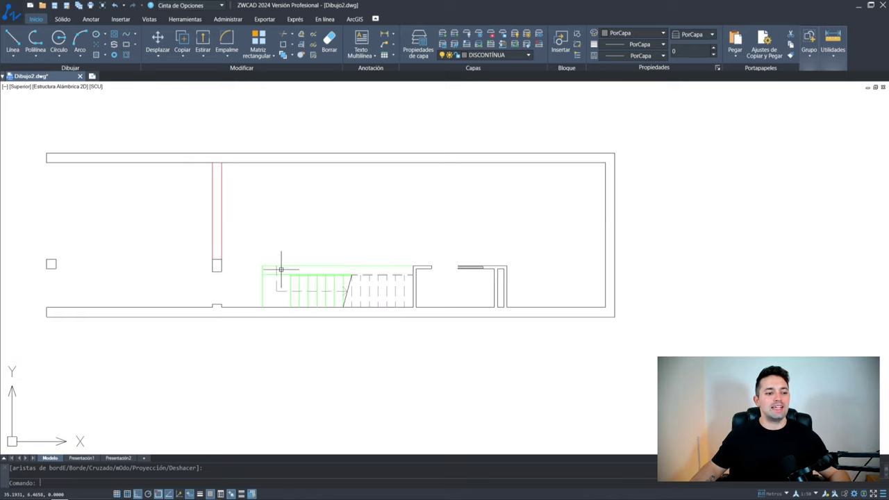
{"action": "scroll", "coordinate": [345, 269], "scroll_direction": "up", "scroll_amount": 1}
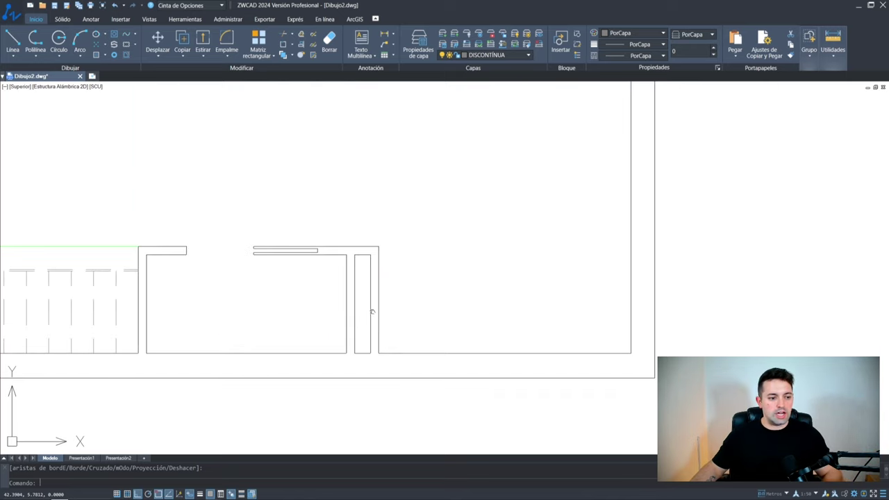
{"action": "middle_click_drag", "start_coordinate": [371, 311], "coordinate": [417, 297]}
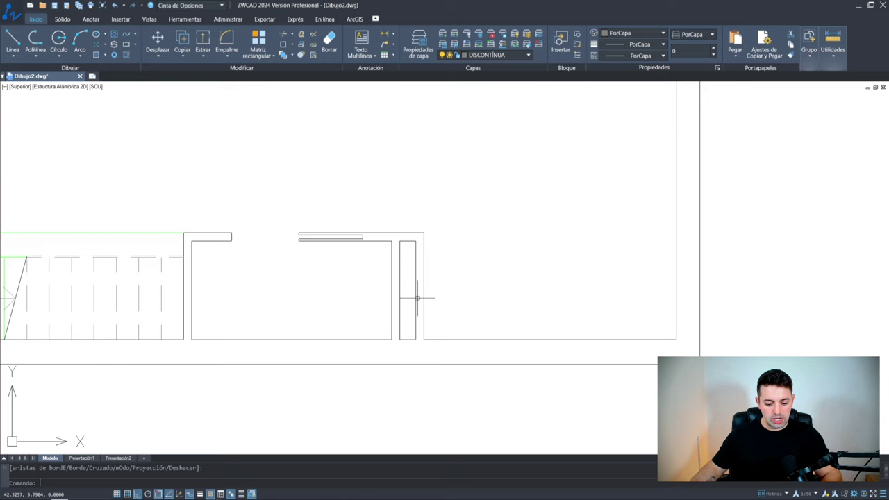
{"action": "type", "text": "l"}
{"action": "key", "text": "Return"}
{"action": "left_click", "coordinate": [415, 241]}
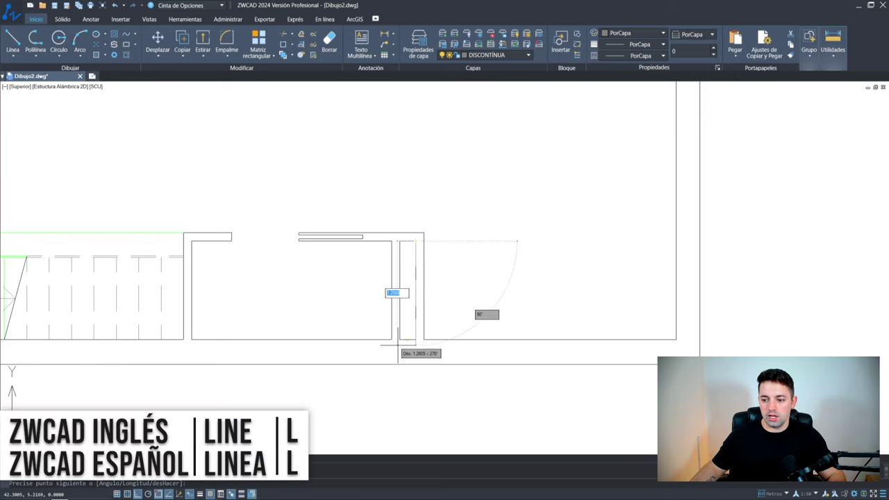
{"action": "left_click", "coordinate": [400, 338]}
{"action": "key", "text": "Escape"}
{"action": "key", "text": "Return"}
{"action": "left_click", "coordinate": [417, 341]}
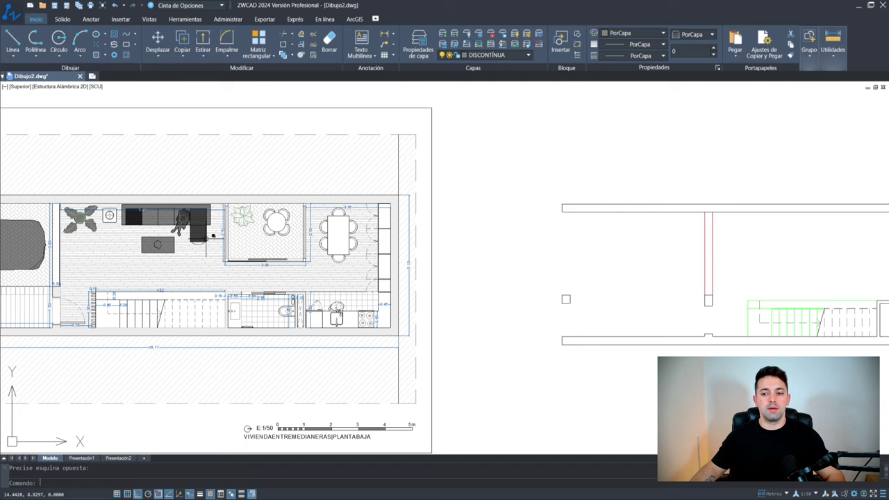
Make CARPINTERÍA the current layer
{"action": "scroll", "coordinate": [206, 237], "scroll_direction": "down", "scroll_amount": 1}
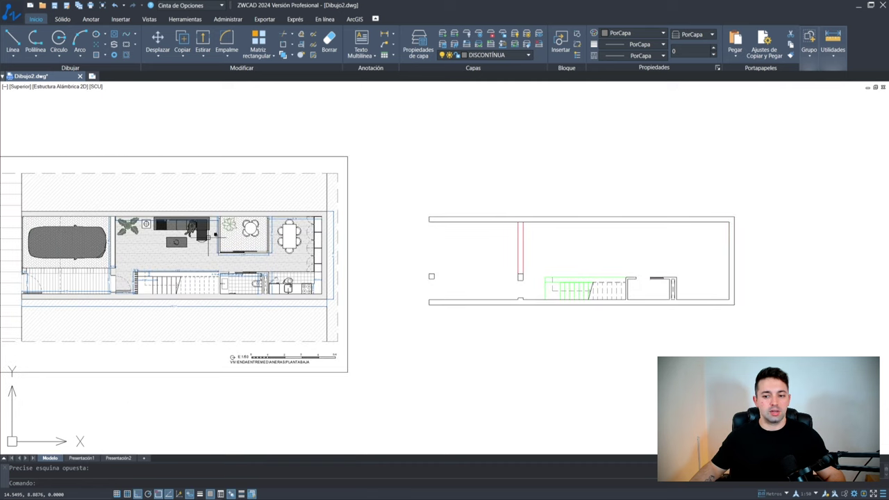
{"action": "middle_click_drag", "start_coordinate": [214, 239], "coordinate": [180, 238]}
{"action": "left_click", "coordinate": [495, 57]}
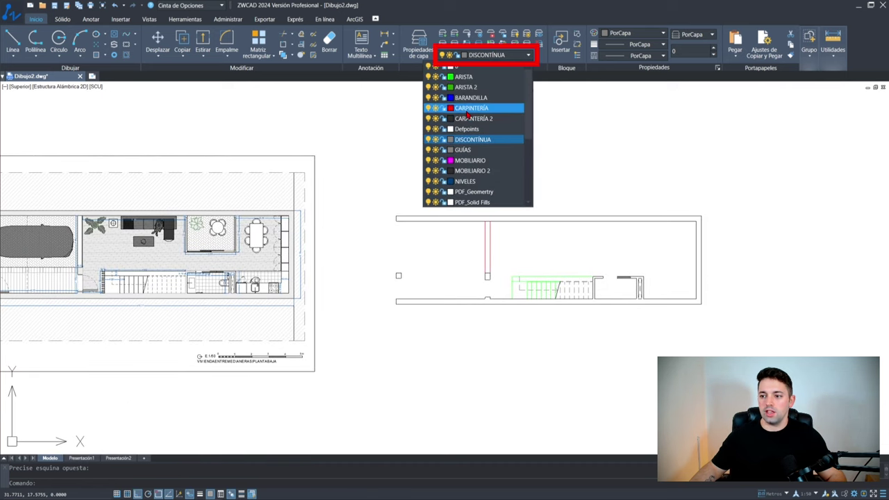
{"action": "left_click", "coordinate": [459, 111]}
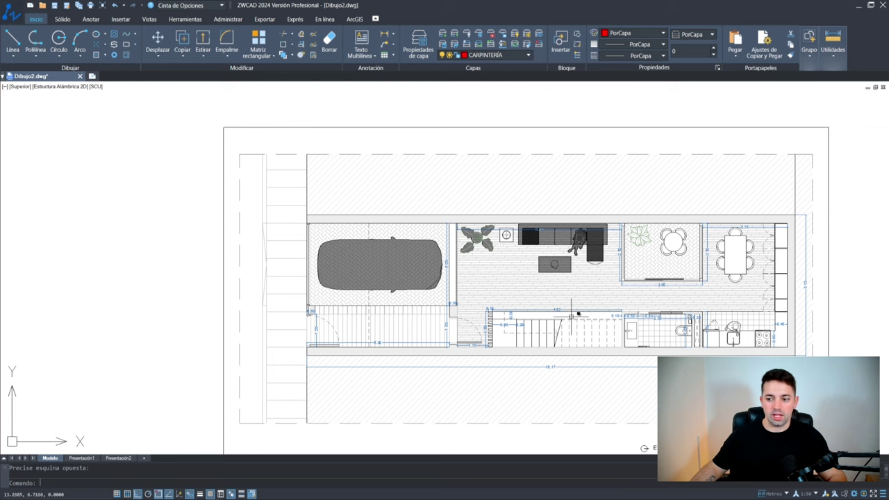
Draw a 0.1 by 0.05 m rectangle as the garage door jamb at the upper wall's inner corner on the open facade side
{"action": "middle_click_drag", "start_coordinate": [507, 336], "coordinate": [326, 323]}
{"action": "scroll", "coordinate": [121, 221], "scroll_direction": "up", "scroll_amount": 8}
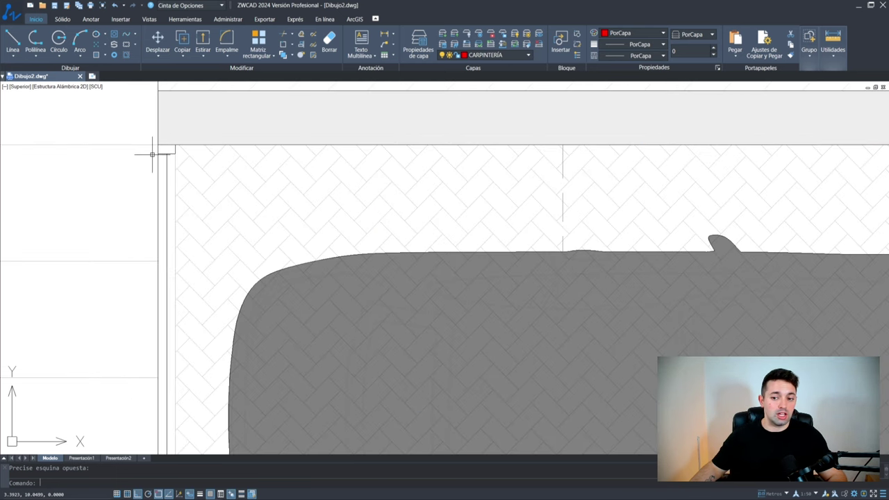
{"action": "scroll", "coordinate": [161, 162], "scroll_direction": "down", "scroll_amount": 4}
{"action": "middle_click_drag", "start_coordinate": [153, 304], "coordinate": [173, 213]}
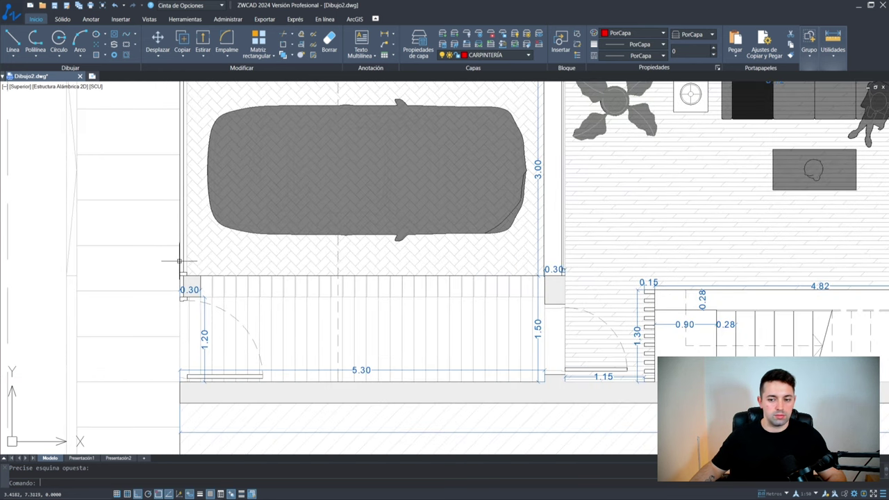
{"action": "scroll", "coordinate": [179, 262], "scroll_direction": "up", "scroll_amount": 4}
{"action": "type", "text": "REC"}
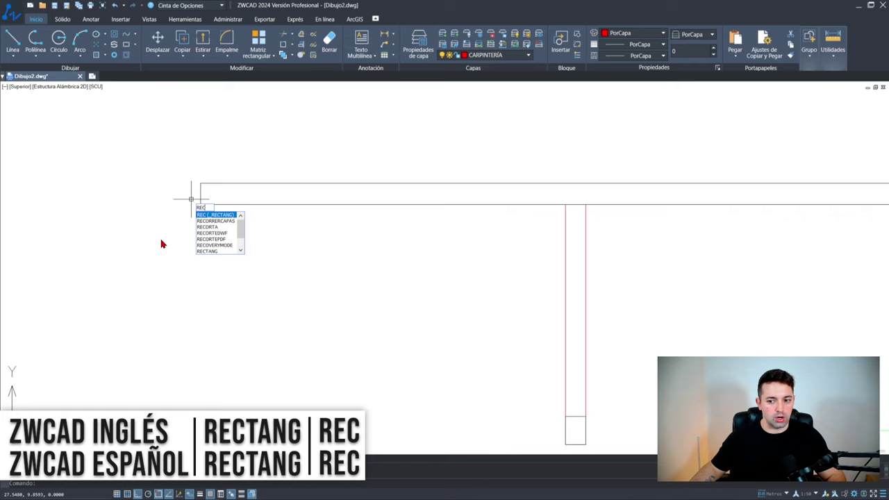
{"action": "key", "text": "Return"}
{"action": "scroll", "coordinate": [191, 198], "scroll_direction": "up", "scroll_amount": 3}
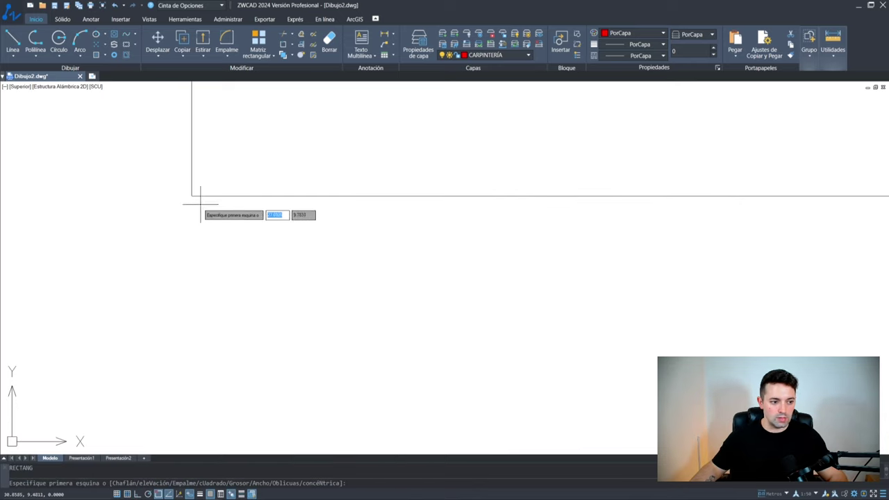
{"action": "left_click", "coordinate": [191, 196]}
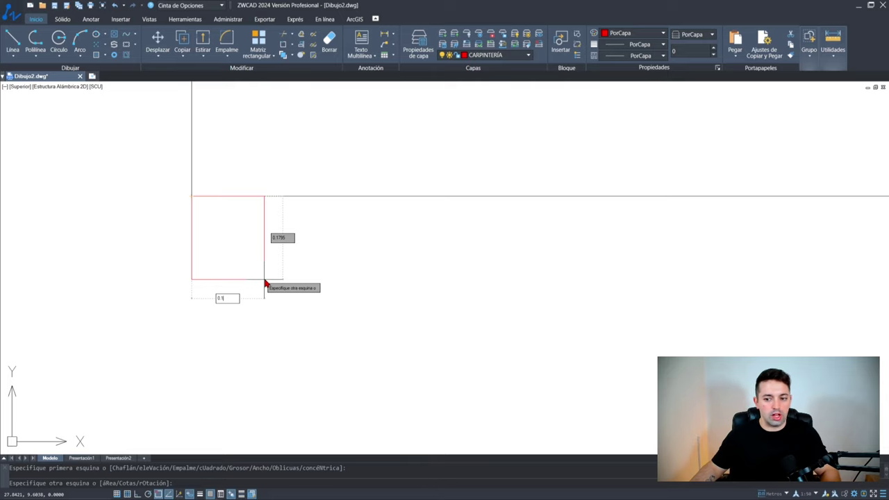
{"action": "key", "text": "Tab"}
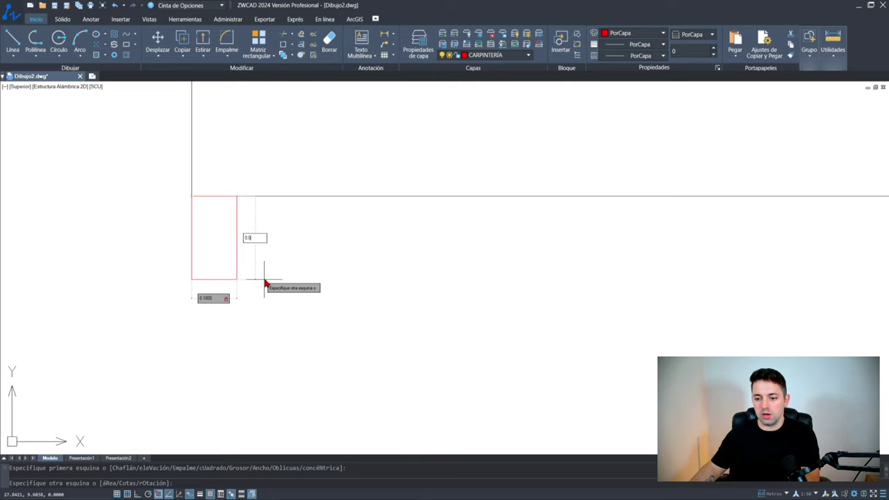
{"action": "type", "text": "0.05"}
{"action": "key", "text": "Return"}
{"action": "scroll", "coordinate": [260, 278], "scroll_direction": "down", "scroll_amount": 5}
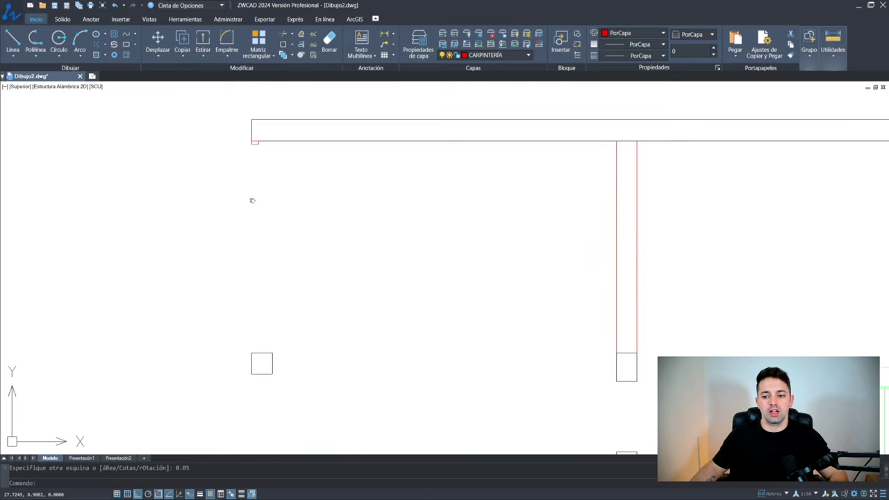
Copy the jamb rectangle straight down onto the upper outer corner of the square facade pillar
{"action": "type", "text": "cp"}
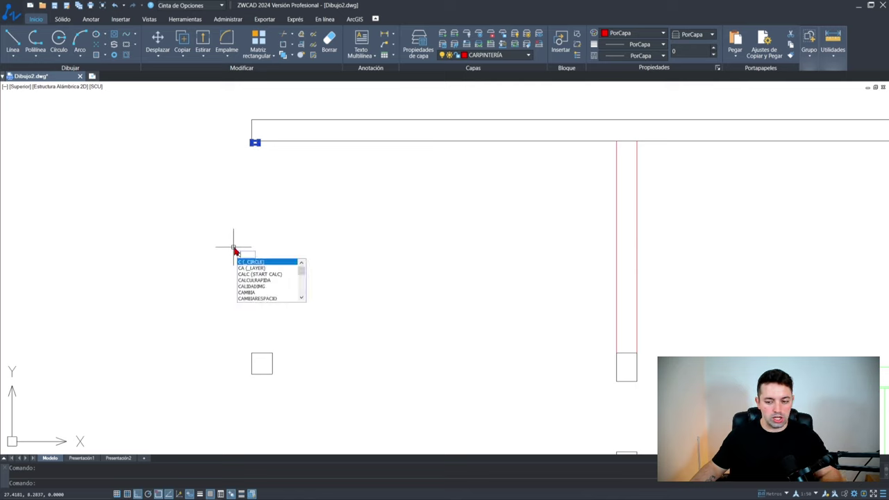
{"action": "key", "text": "Return"}
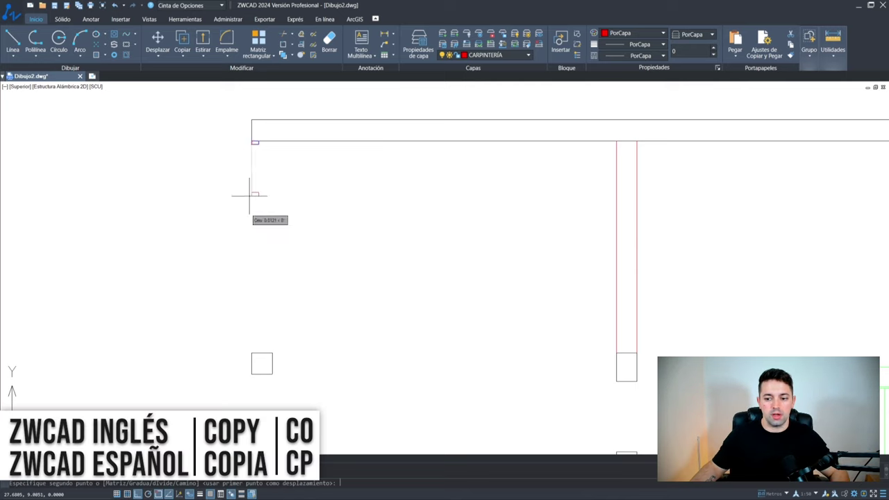
{"action": "scroll", "coordinate": [248, 311], "scroll_direction": "up", "scroll_amount": 2}
{"action": "left_click", "coordinate": [251, 368]}
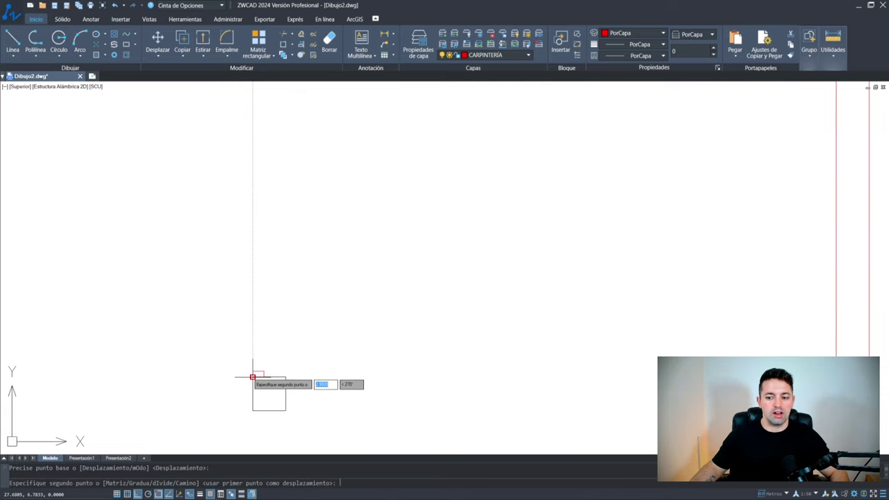
{"action": "left_click", "coordinate": [252, 377]}
{"action": "key", "text": "Escape"}
{"action": "scroll", "coordinate": [279, 345], "scroll_direction": "down", "scroll_amount": 5}
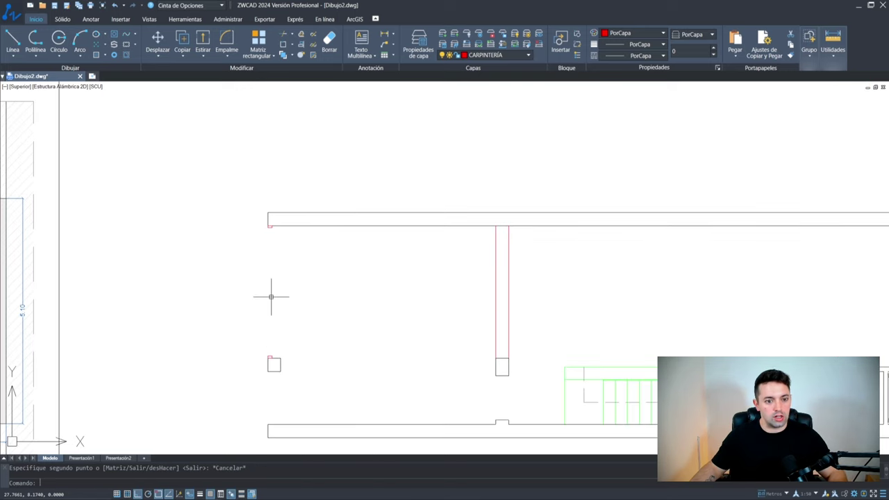
Draw a vertical line joining the outer corners of the upper and lower garage door jambs
{"action": "type", "text": "l"}
{"action": "key", "text": "Return"}
{"action": "scroll", "coordinate": [255, 250], "scroll_direction": "up", "scroll_amount": 5}
{"action": "left_click", "coordinate": [288, 194]}
{"action": "middle_click_drag", "start_coordinate": [283, 332], "coordinate": [304, 125]}
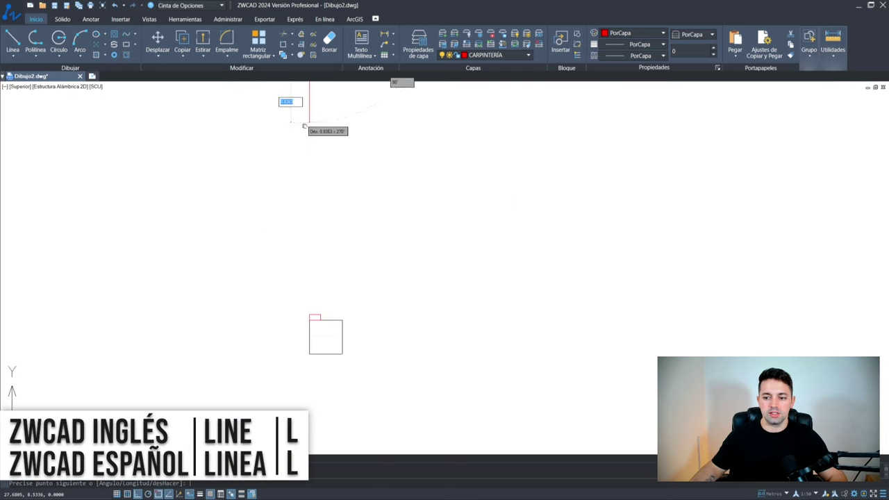
{"action": "left_click", "coordinate": [309, 314]}
{"action": "key", "text": "Return"}
Draw a second vertical line for the garage door between the midpoints of the two jambs' facing edges
{"action": "key", "text": "Return"}
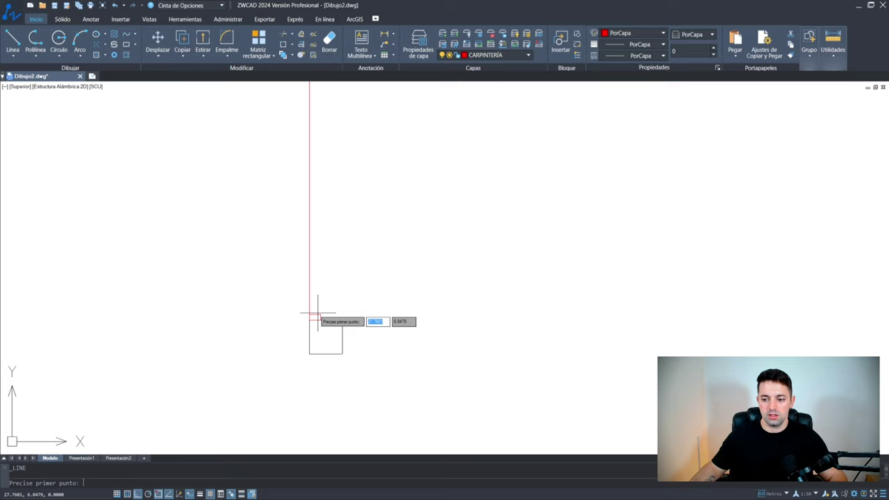
{"action": "left_click", "coordinate": [310, 314]}
{"action": "scroll", "coordinate": [298, 229], "scroll_direction": "up", "scroll_amount": 3}
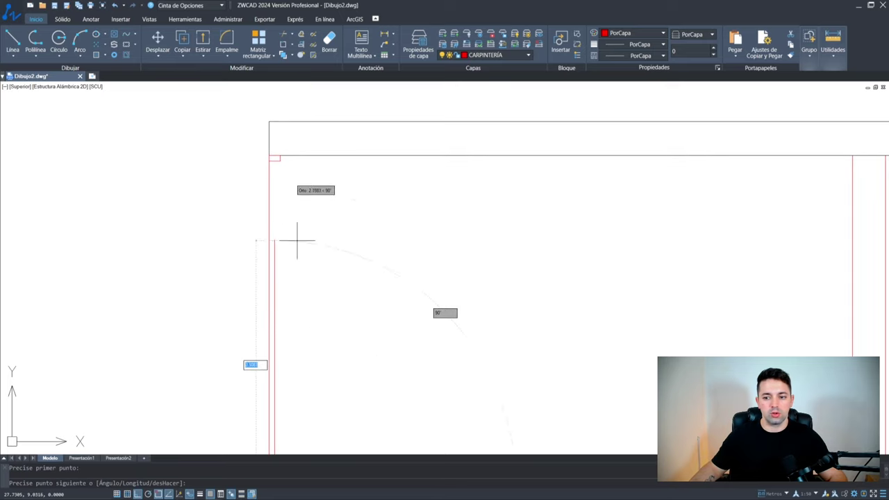
{"action": "scroll", "coordinate": [285, 158], "scroll_direction": "up", "scroll_amount": 3}
{"action": "key", "text": "Escape"}
{"action": "scroll", "coordinate": [259, 228], "scroll_direction": "down", "scroll_amount": 2}
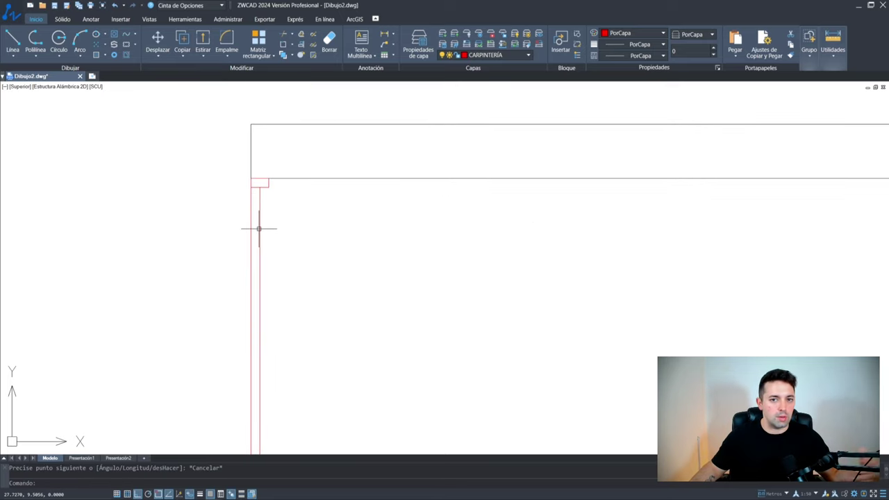
Examine the entrance door's jambs, leaf and swing in the reference plan, beside the facade pillar
{"action": "scroll", "coordinate": [249, 174], "scroll_direction": "down", "scroll_amount": 4}
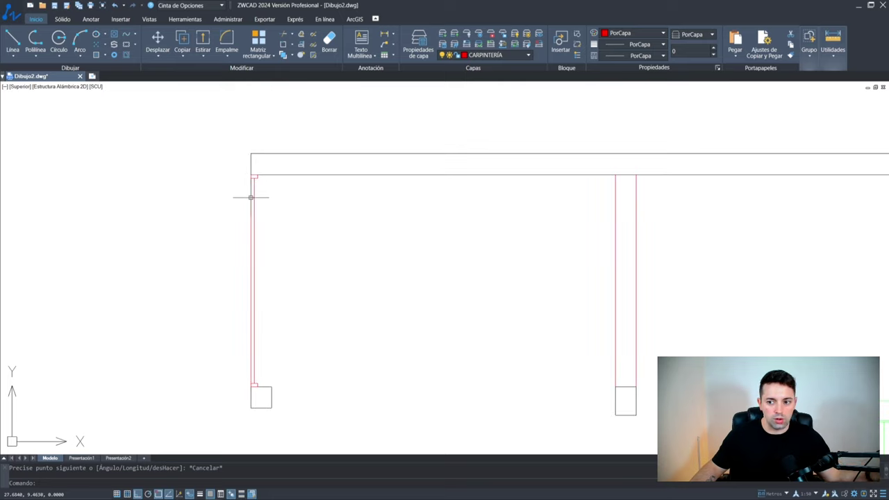
{"action": "scroll", "coordinate": [261, 297], "scroll_direction": "down", "scroll_amount": 2}
{"action": "middle_click_drag", "start_coordinate": [261, 297], "coordinate": [270, 170]}
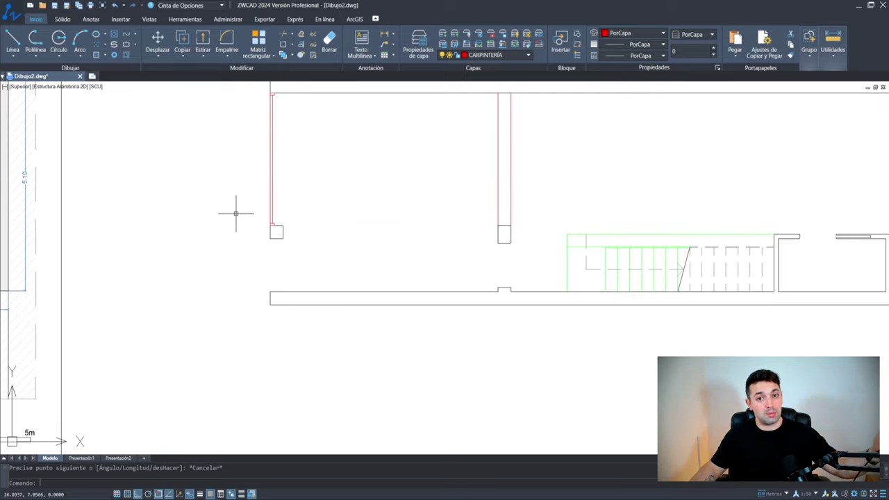
{"action": "scroll", "coordinate": [272, 251], "scroll_direction": "up", "scroll_amount": 6}
{"action": "scroll", "coordinate": [273, 239], "scroll_direction": "down", "scroll_amount": 4}
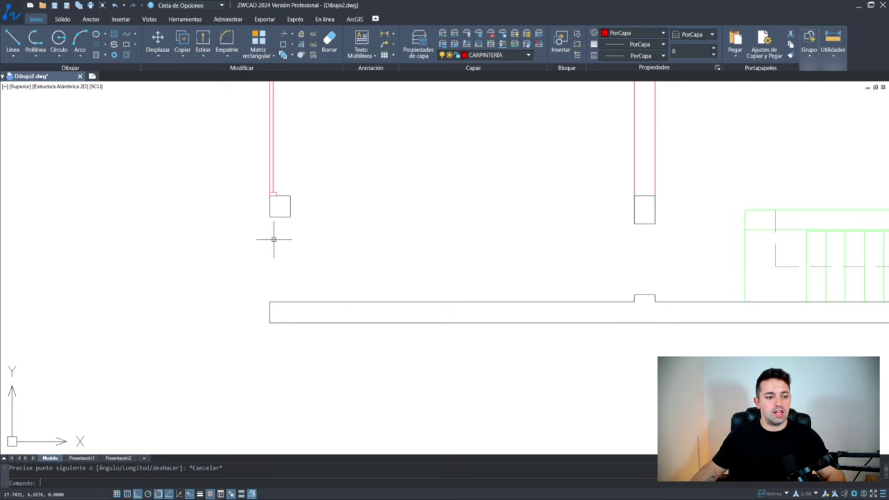
{"action": "scroll", "coordinate": [316, 253], "scroll_direction": "down", "scroll_amount": 5}
{"action": "scroll", "coordinate": [312, 241], "scroll_direction": "up", "scroll_amount": 9}
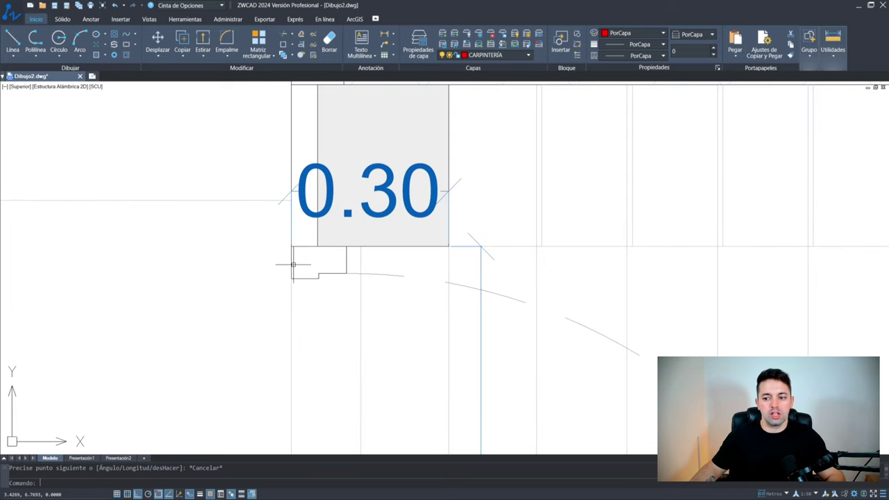
{"action": "scroll", "coordinate": [347, 244], "scroll_direction": "down", "scroll_amount": 4}
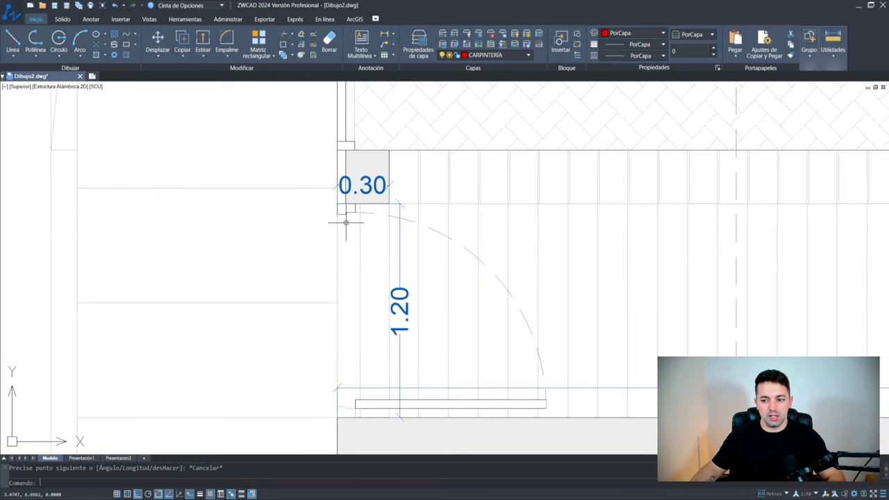
{"action": "scroll", "coordinate": [460, 194], "scroll_direction": "down", "scroll_amount": 6}
Copy the garage door's lower jamb onto the underside of the facade pillar, aligned with its lower outer corner, as the entrance door's upper jamb
{"action": "scroll", "coordinate": [174, 144], "scroll_direction": "up", "scroll_amount": 8}
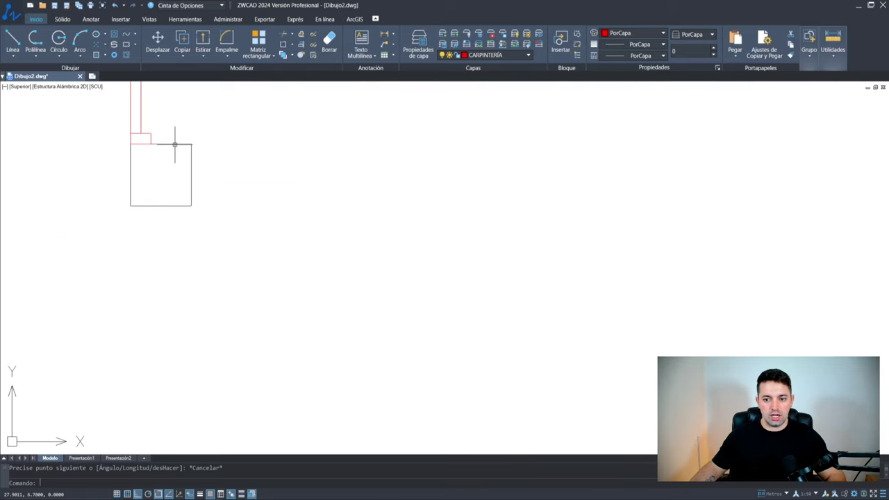
{"action": "left_click", "coordinate": [153, 139]}
{"action": "left_click", "coordinate": [140, 141]}
{"action": "middle_click_drag", "start_coordinate": [141, 141], "coordinate": [295, 221]}
{"action": "scroll", "coordinate": [299, 223], "scroll_direction": "down", "scroll_amount": 4}
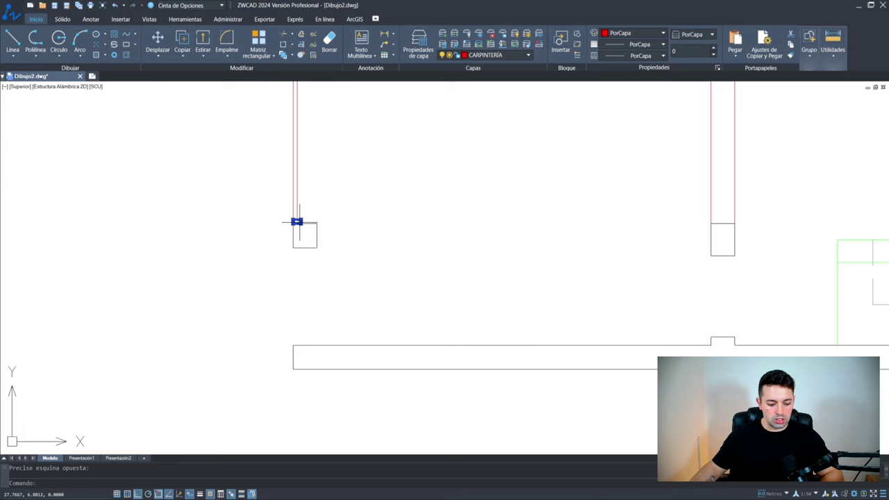
{"action": "type", "text": "cp"}
{"action": "key", "text": "Return"}
{"action": "scroll", "coordinate": [294, 223], "scroll_direction": "up", "scroll_amount": 4}
{"action": "left_click", "coordinate": [289, 204]}
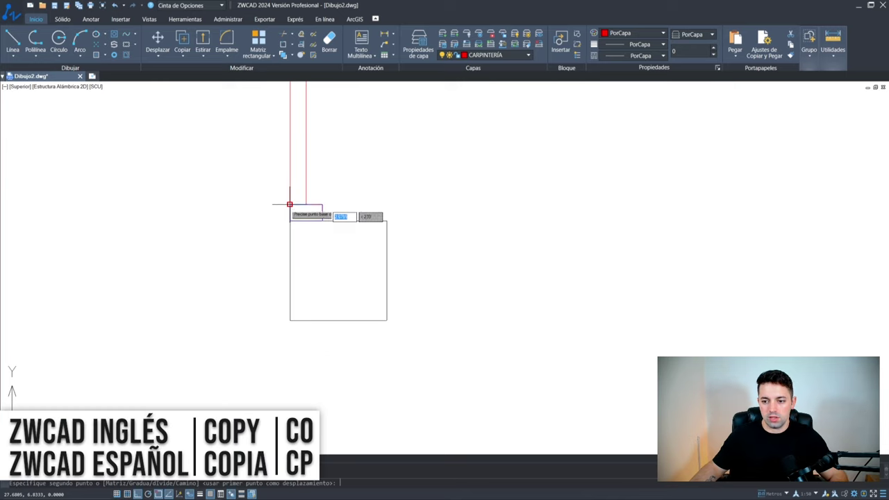
{"action": "left_click", "coordinate": [289, 320]}
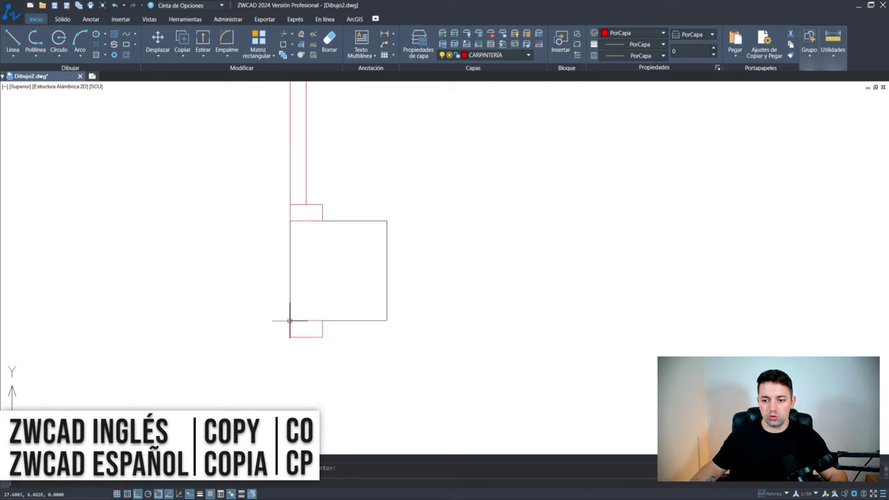
Copy the entrance door's upper jamb straight down onto the upper outer corner of the lower wall
{"action": "left_click", "coordinate": [329, 336]}
{"action": "left_click", "coordinate": [268, 327]}
{"action": "key", "text": "Return"}
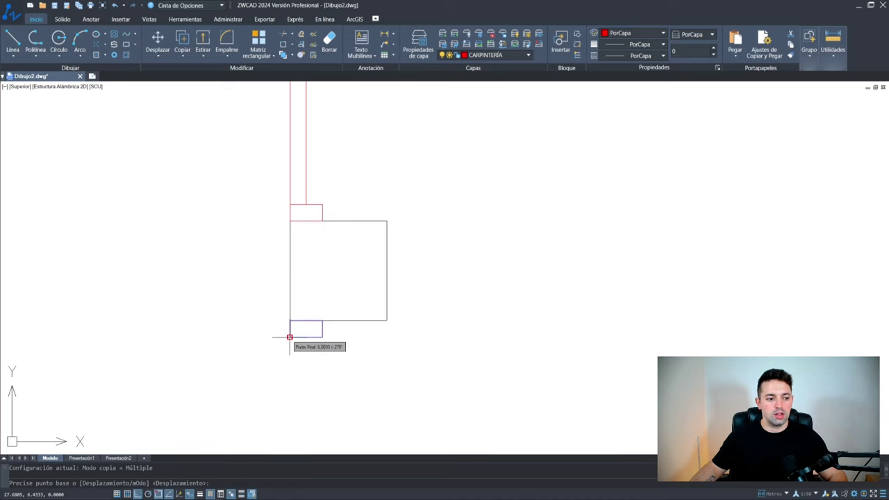
{"action": "left_click", "coordinate": [290, 337]}
{"action": "scroll", "coordinate": [298, 339], "scroll_direction": "down", "scroll_amount": 5}
{"action": "left_click", "coordinate": [312, 252]}
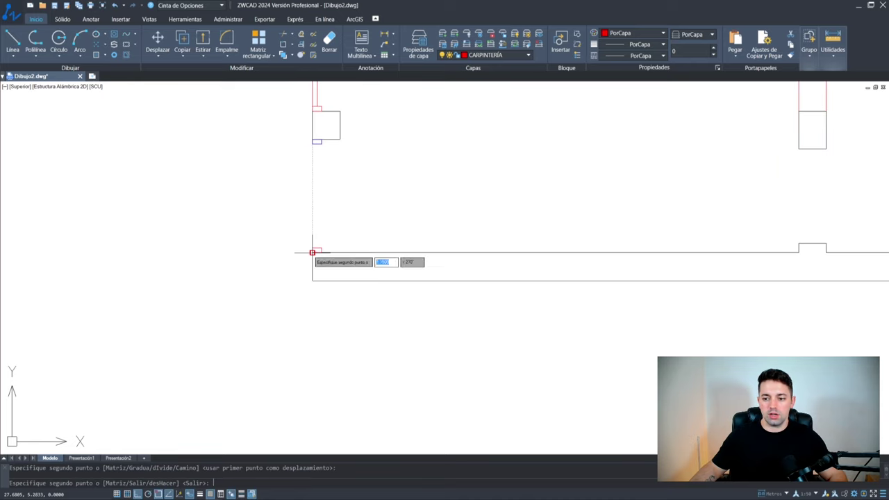
{"action": "key", "text": "Escape"}
Draw the door leaf as a 0.05 by 1.10 m rectangle from the upper jamb's inner corner to the midpoint of the lower jamb's facing edge
{"action": "middle_click_drag", "start_coordinate": [342, 189], "coordinate": [328, 208]}
{"action": "scroll", "coordinate": [323, 192], "scroll_direction": "up", "scroll_amount": 2}
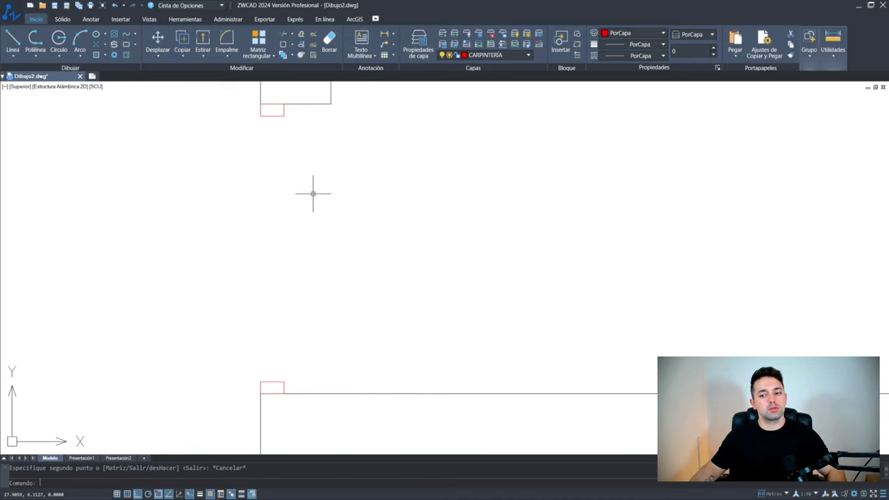
{"action": "scroll", "coordinate": [304, 189], "scroll_direction": "down", "scroll_amount": 2}
{"action": "type", "text": "rec"}
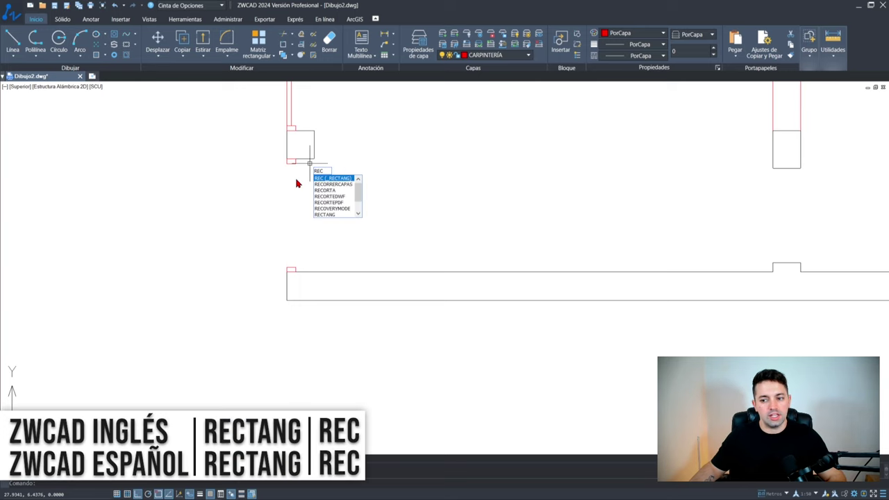
{"action": "scroll", "coordinate": [298, 182], "scroll_direction": "up", "scroll_amount": 2}
{"action": "key", "text": "Return"}
{"action": "left_click", "coordinate": [295, 154]}
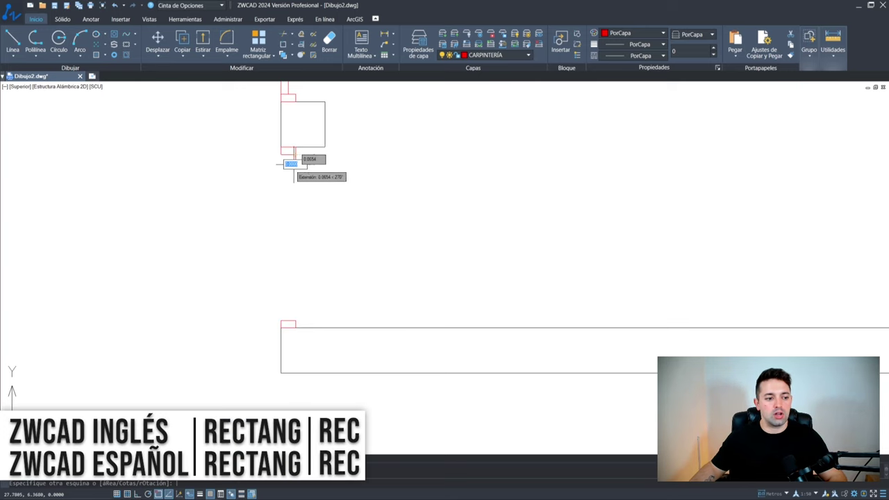
{"action": "scroll", "coordinate": [292, 281], "scroll_direction": "up", "scroll_amount": 2}
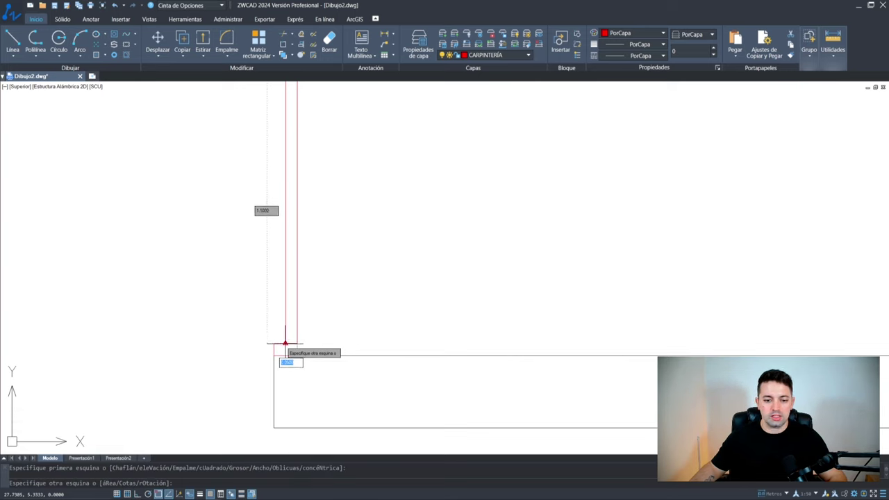
{"action": "key", "text": "Escape"}
{"action": "scroll", "coordinate": [289, 334], "scroll_direction": "down", "scroll_amount": 1}
Rotate the door leaf 90 degrees clockwise about its lower inner corner so it stands open along the lower wall
{"action": "left_click", "coordinate": [292, 231]}
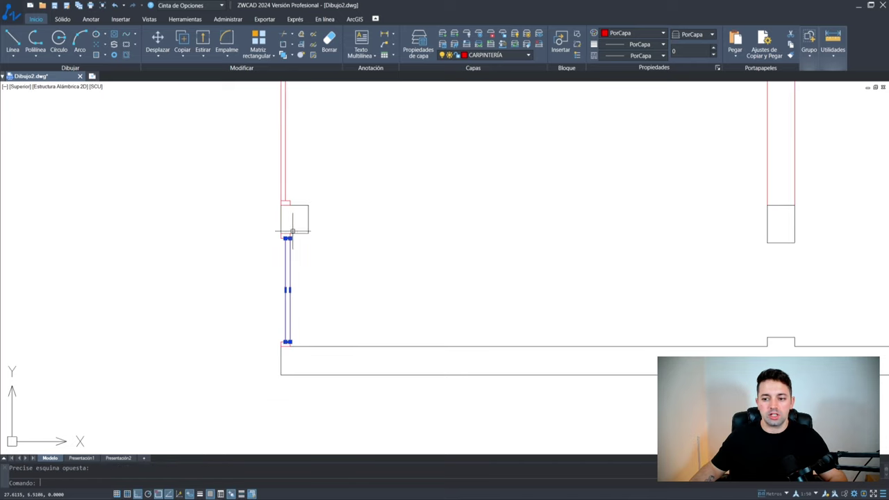
{"action": "scroll", "coordinate": [308, 337], "scroll_direction": "up", "scroll_amount": 3}
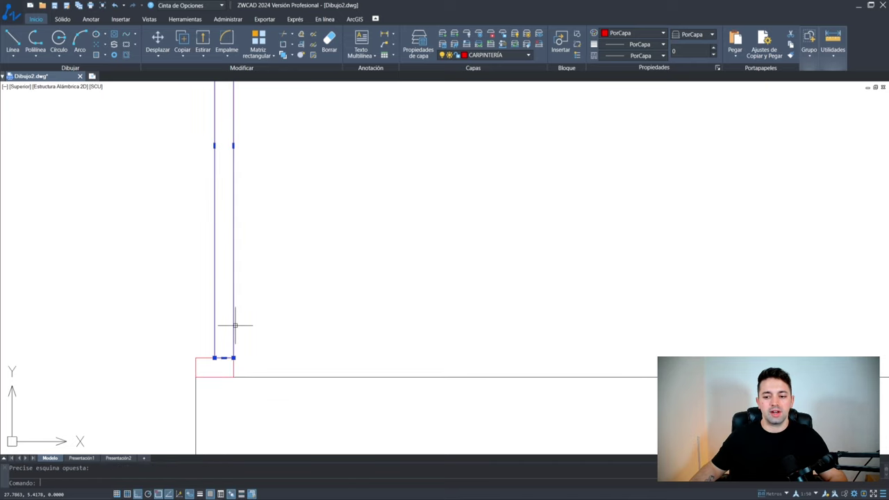
{"action": "scroll", "coordinate": [246, 345], "scroll_direction": "down", "scroll_amount": 4}
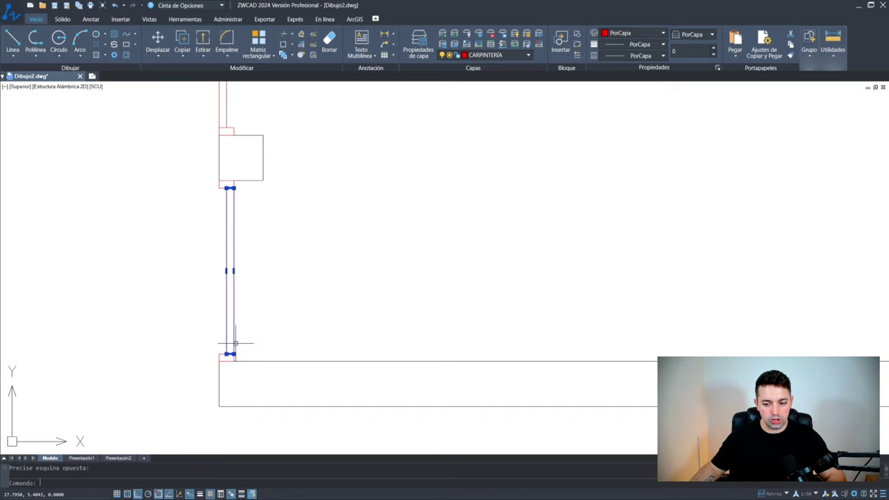
{"action": "type", "text": "gi"}
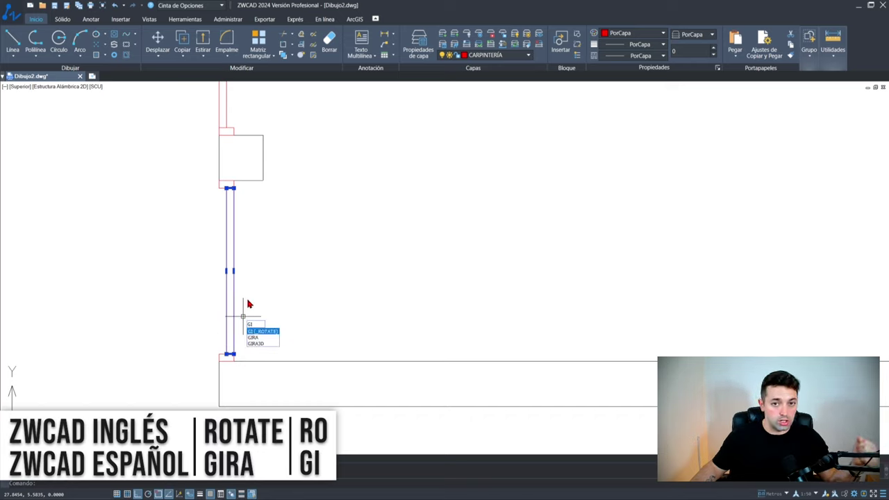
{"action": "key", "text": "Return"}
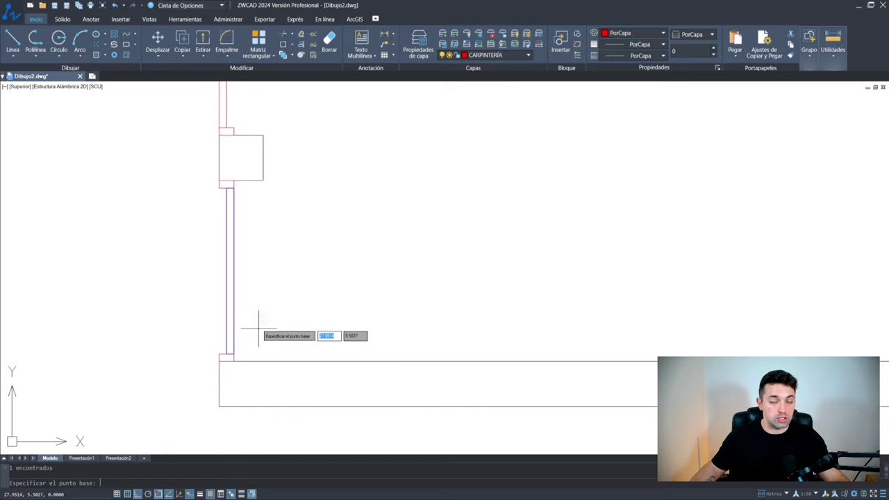
{"action": "scroll", "coordinate": [219, 356], "scroll_direction": "up", "scroll_amount": 3}
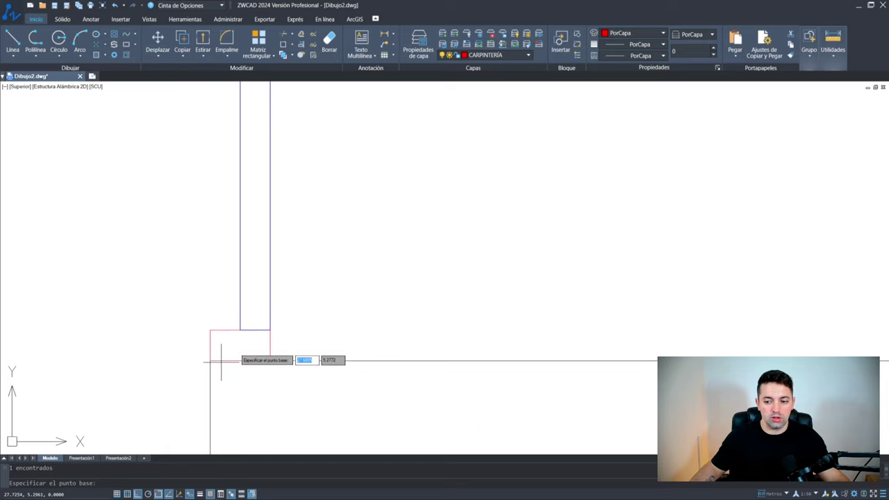
{"action": "left_click", "coordinate": [269, 330]}
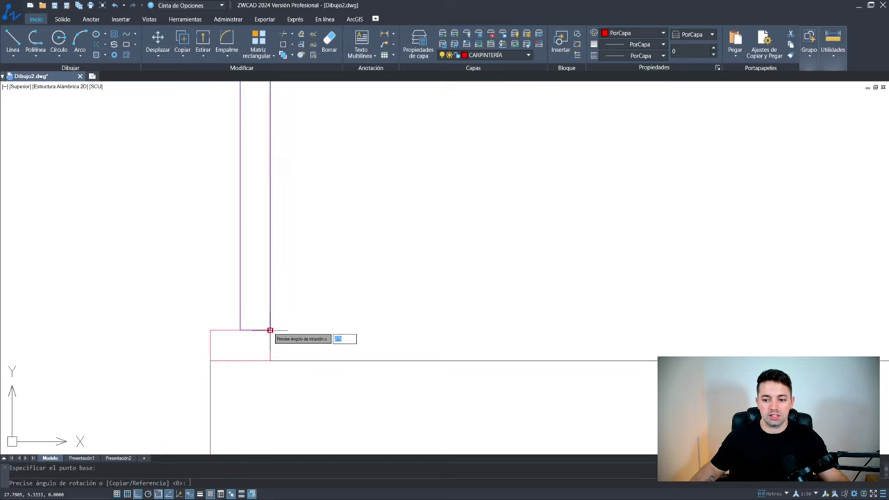
{"action": "scroll", "coordinate": [271, 332], "scroll_direction": "down", "scroll_amount": 5}
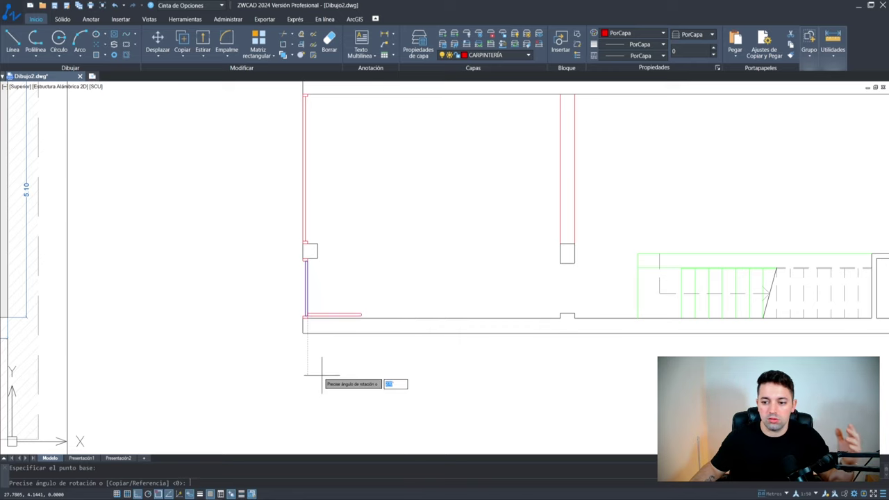
{"action": "left_click", "coordinate": [313, 370]}
{"action": "scroll", "coordinate": [333, 306], "scroll_direction": "up", "scroll_amount": 6}
{"action": "scroll", "coordinate": [363, 270], "scroll_direction": "down", "scroll_amount": 4}
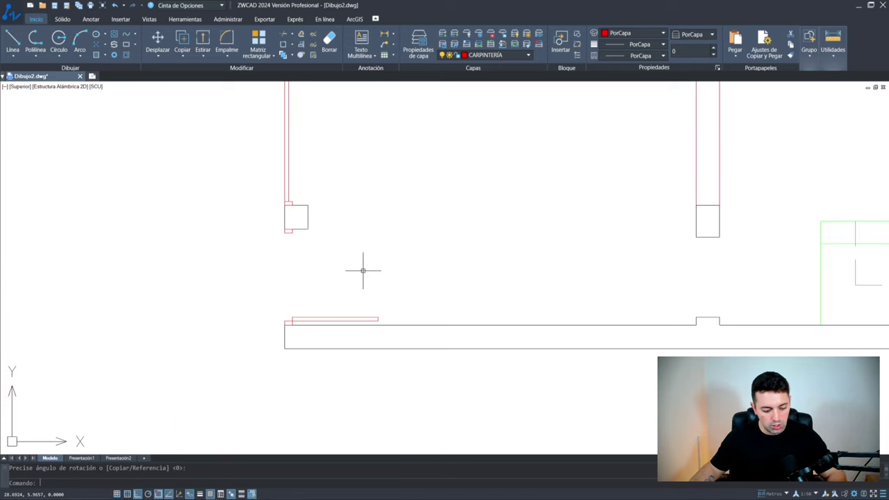
Draw the door swing arc from the upper jamb's inner corner, centred on the lower jamb's inner corner, clockwise to the open leaf's end
{"action": "type", "text": "A"}
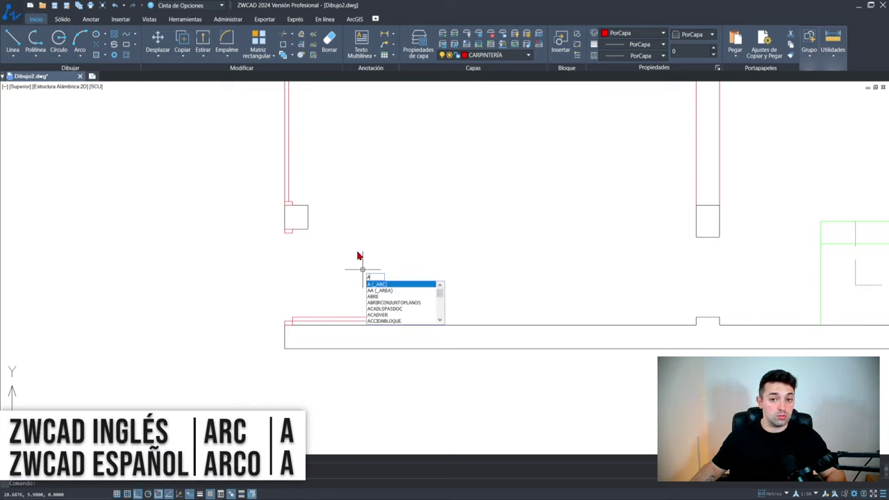
{"action": "key", "text": "Return"}
{"action": "scroll", "coordinate": [292, 235], "scroll_direction": "up", "scroll_amount": 5}
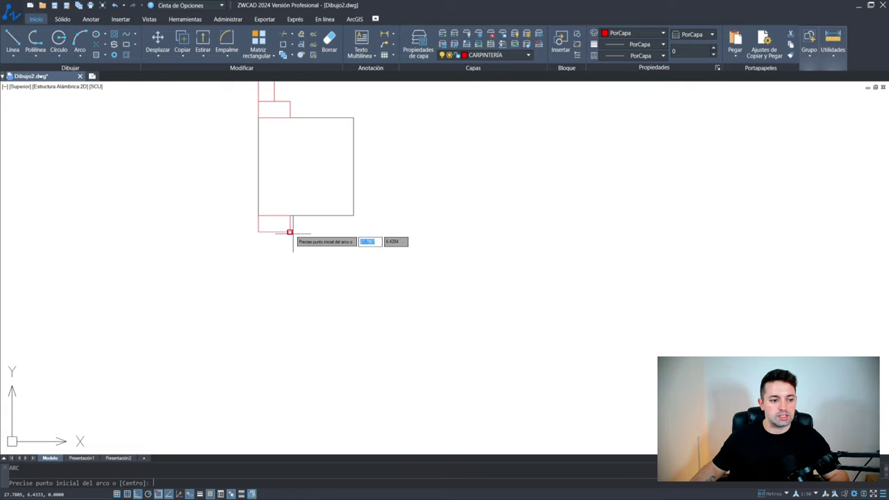
{"action": "left_click", "coordinate": [289, 232]}
{"action": "scroll", "coordinate": [288, 252], "scroll_direction": "down", "scroll_amount": 2}
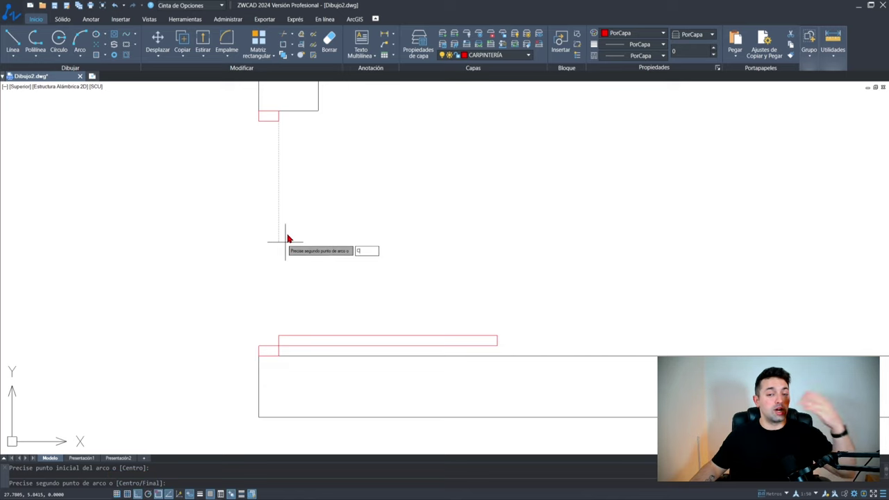
{"action": "type", "text": "C"}
{"action": "key", "text": "Return"}
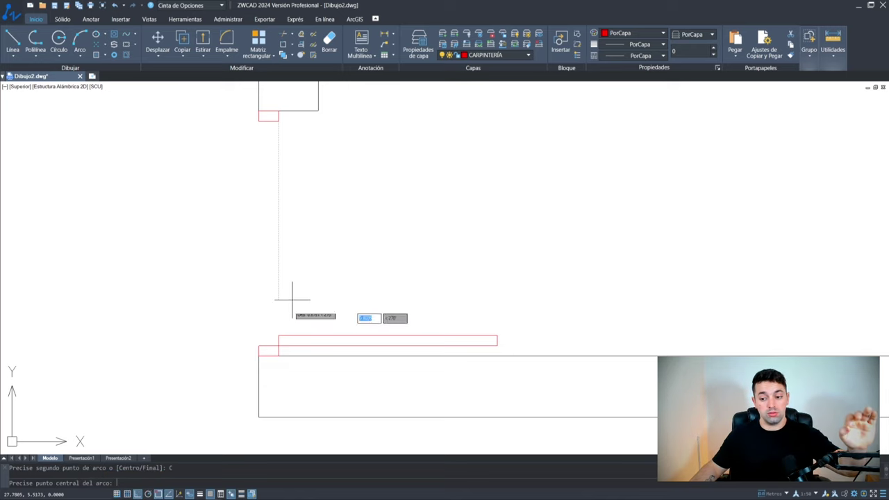
{"action": "left_click", "coordinate": [278, 345]}
{"action": "scroll", "coordinate": [496, 332], "scroll_direction": "down", "scroll_amount": 2}
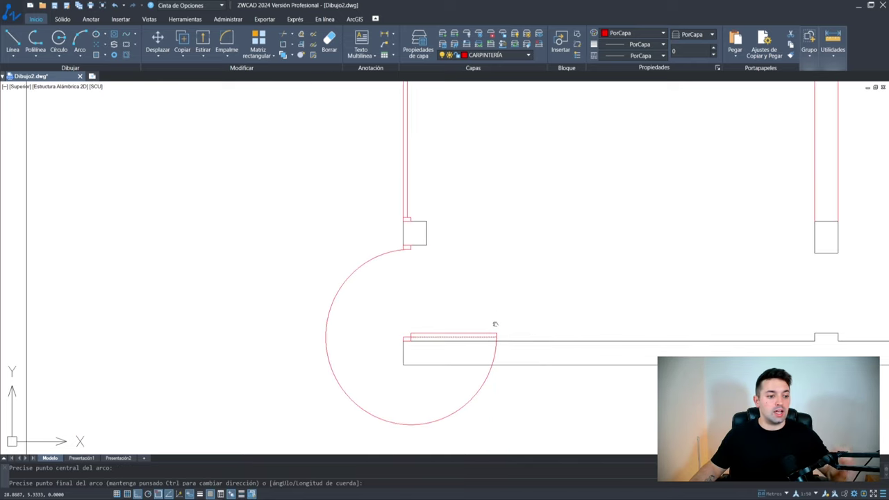
{"action": "middle_click_drag", "start_coordinate": [495, 329], "coordinate": [496, 266]}
{"action": "scroll", "coordinate": [496, 266], "scroll_direction": "up", "scroll_amount": 1}
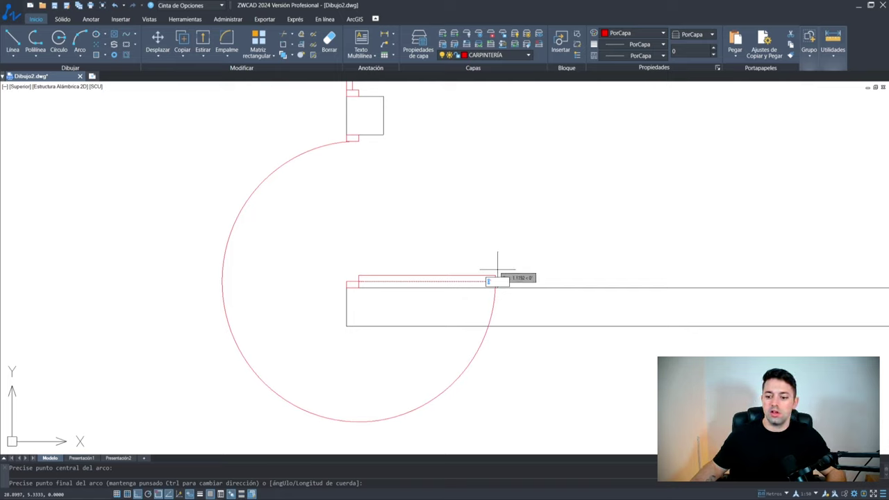
{"action": "key", "text": "ctrl"}
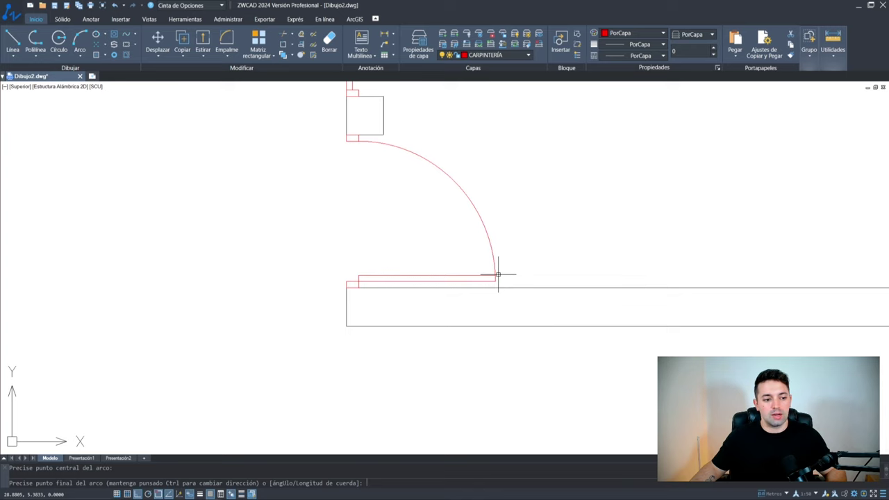
{"action": "left_click", "coordinate": [498, 274]}
{"action": "middle_click_drag", "start_coordinate": [413, 196], "coordinate": [287, 247]}
{"action": "left_click", "coordinate": [429, 213]}
{"action": "left_click", "coordinate": [279, 258]}
{"action": "key", "text": "Escape"}
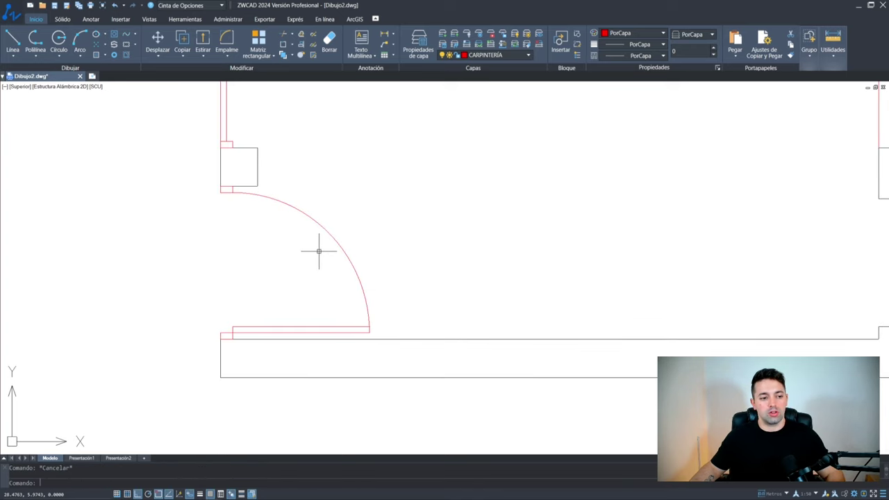
Match the door swing arc's properties to the dashed walking line of the staircase
{"action": "scroll", "coordinate": [319, 252], "scroll_direction": "down", "scroll_amount": 4}
{"action": "type", "text": "ip"}
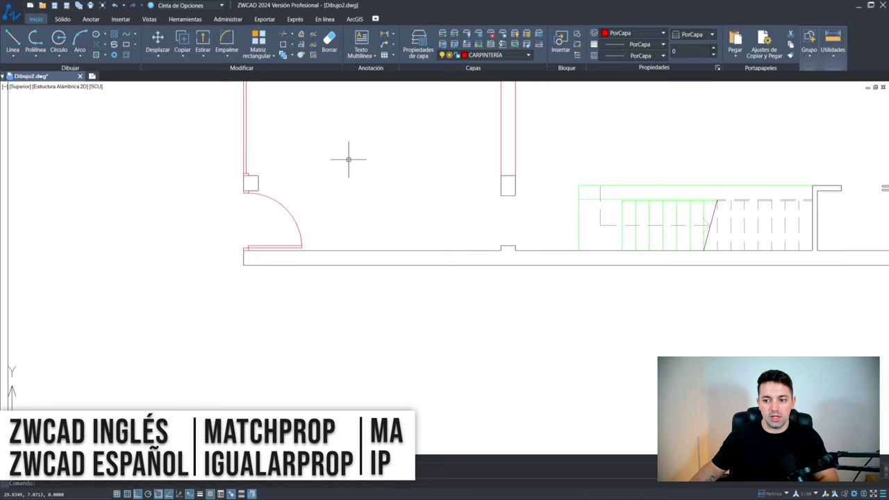
{"action": "key", "text": "Return"}
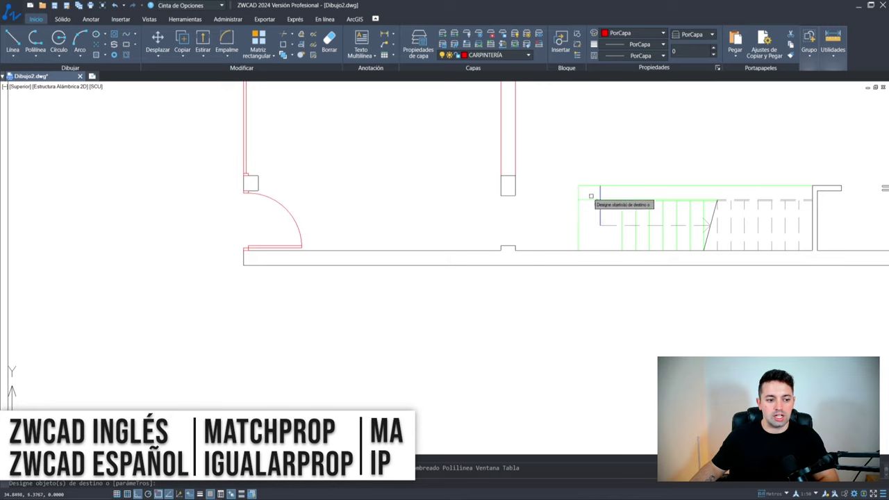
{"action": "left_click", "coordinate": [302, 204]}
{"action": "left_click", "coordinate": [279, 220]}
{"action": "key", "text": "Return"}
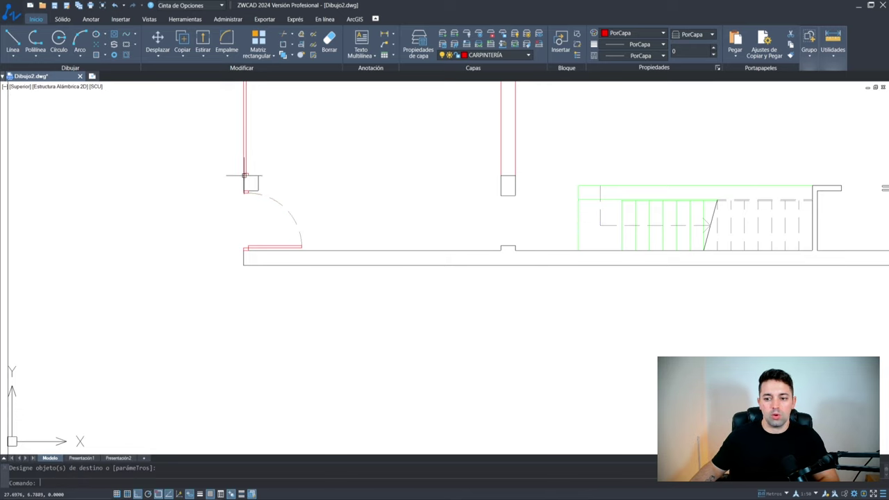
Draw a 0.10 by 0.05 m jamb rectangle on the lower stub of the interior wall opening, from the stub's upper-left corner
{"action": "middle_click_drag", "start_coordinate": [299, 219], "coordinate": [239, 263]}
{"action": "middle_click_drag", "start_coordinate": [301, 252], "coordinate": [323, 290]}
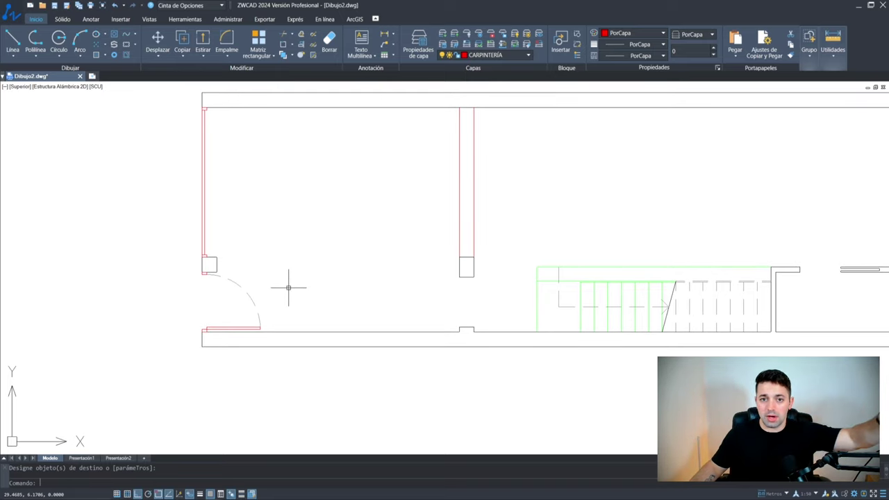
{"action": "scroll", "coordinate": [236, 271], "scroll_direction": "up", "scroll_amount": 4}
{"action": "scroll", "coordinate": [229, 253], "scroll_direction": "down", "scroll_amount": 4}
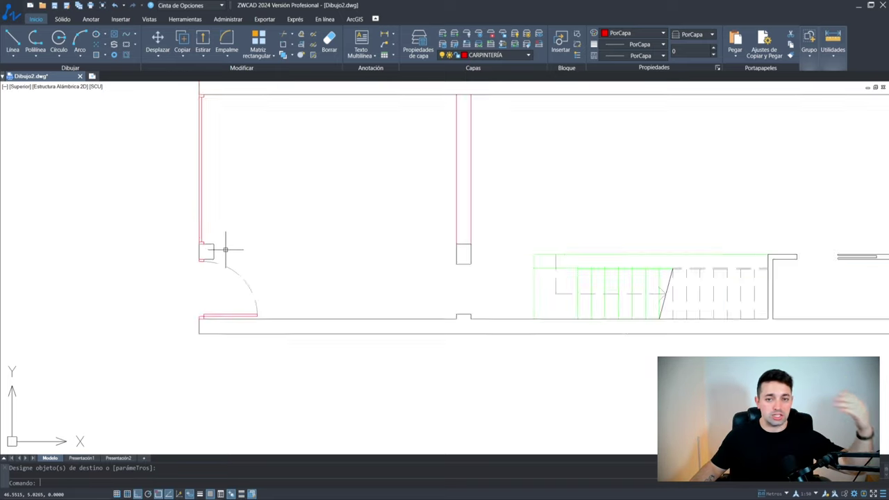
{"action": "scroll", "coordinate": [225, 249], "scroll_direction": "down", "scroll_amount": 2}
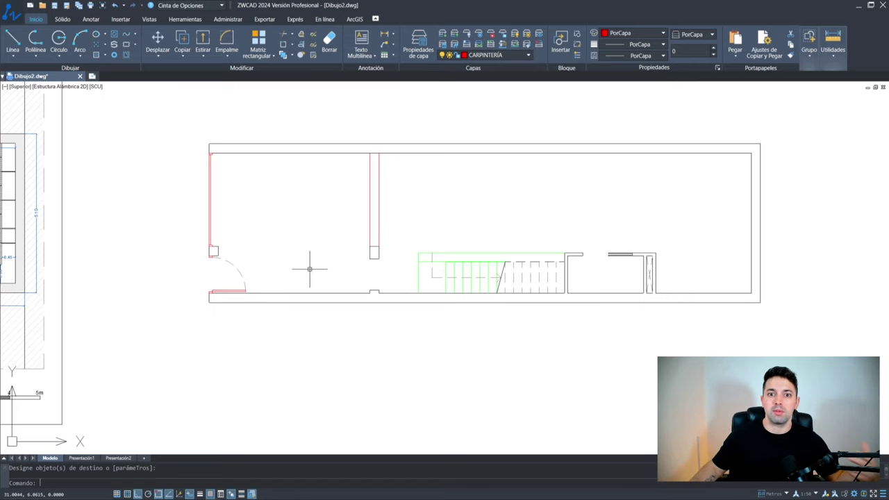
{"action": "scroll", "coordinate": [375, 269], "scroll_direction": "up", "scroll_amount": 3}
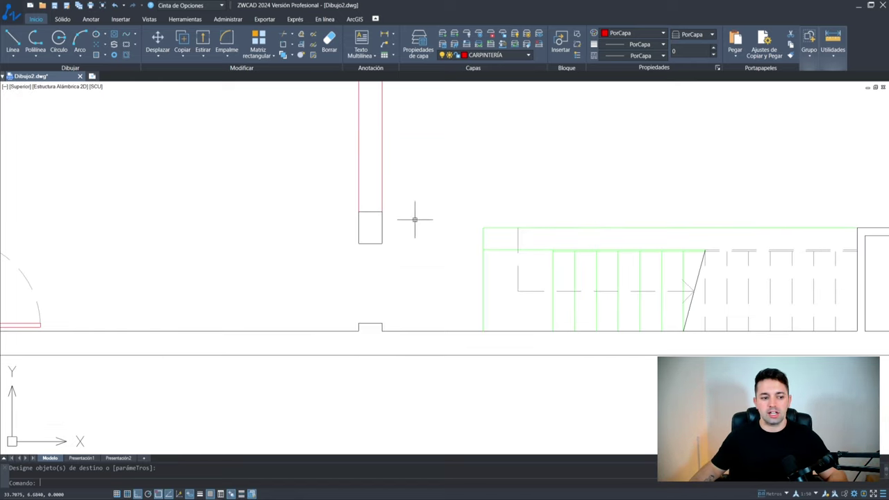
{"action": "scroll", "coordinate": [355, 251], "scroll_direction": "up", "scroll_amount": 2}
{"action": "middle_click_drag", "start_coordinate": [368, 254], "coordinate": [381, 278]}
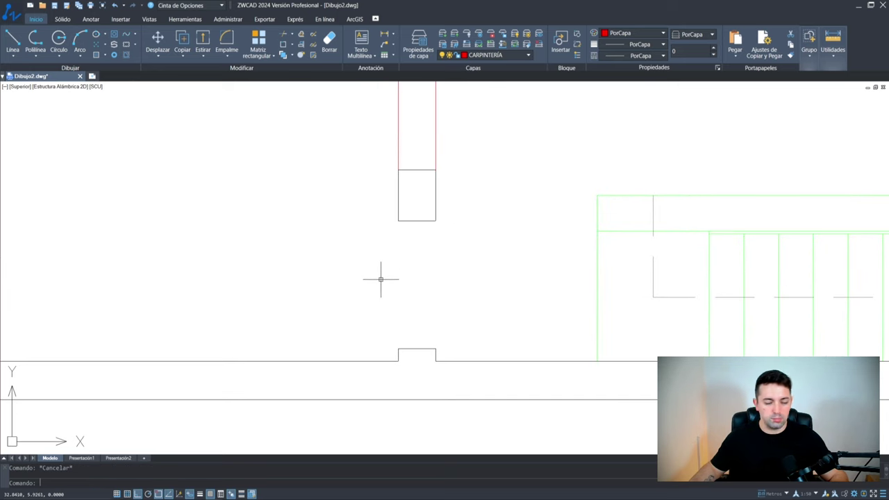
{"action": "key", "text": "Escape"}
{"action": "type", "text": "rec"}
{"action": "key", "text": "Return"}
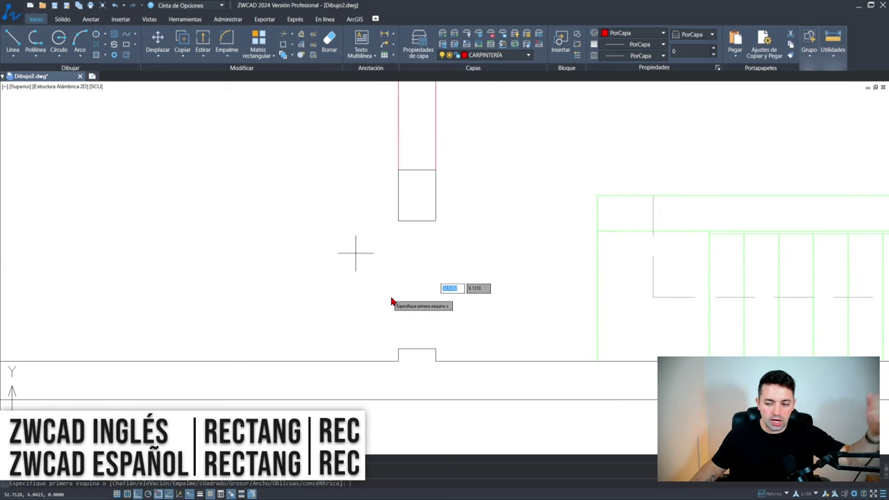
{"action": "left_click", "coordinate": [398, 349]}
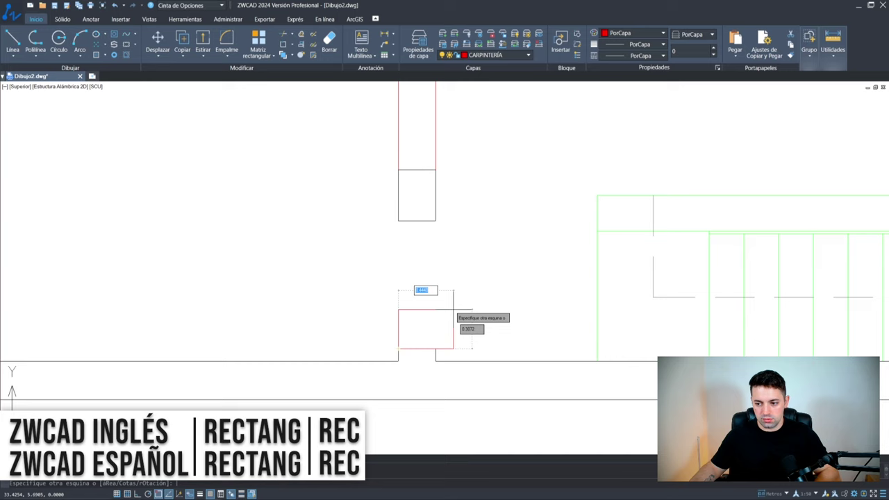
{"action": "scroll", "coordinate": [455, 314], "scroll_direction": "up", "scroll_amount": 2}
{"action": "type", "text": ".1"}
{"action": "key", "text": "Tab"}
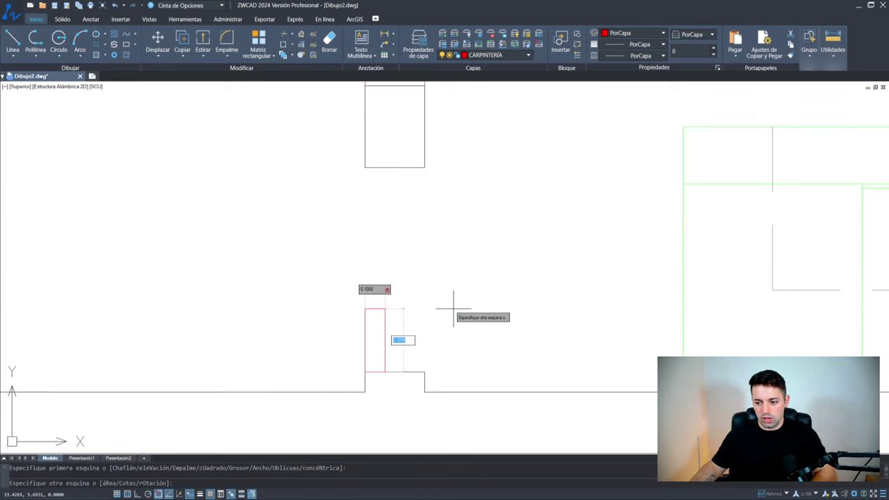
{"action": "type", "text": "0.05"}
{"action": "key", "text": "Return"}
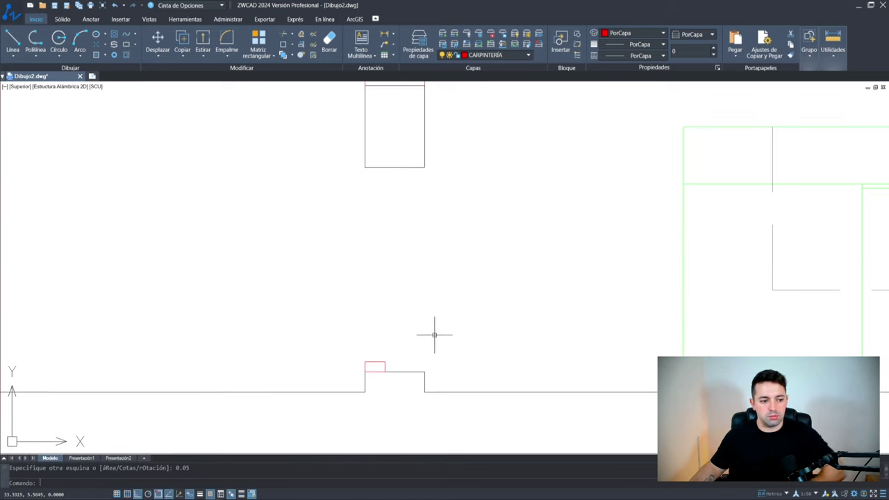
Copy the jamb from its upper-left corner to the lower-left corner of the pier across the interior opening
{"action": "left_click", "coordinate": [423, 340]}
{"action": "left_click", "coordinate": [373, 366]}
{"action": "type", "text": "co"}
{"action": "key", "text": "Return"}
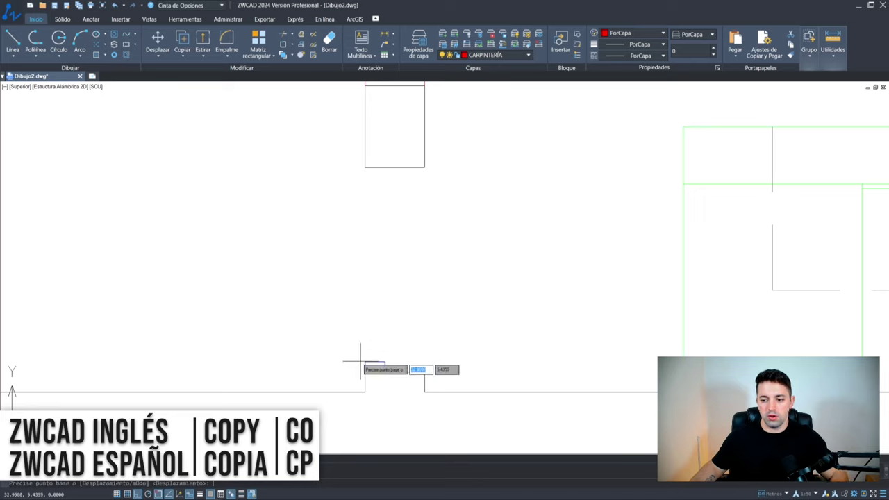
{"action": "left_click", "coordinate": [364, 363]}
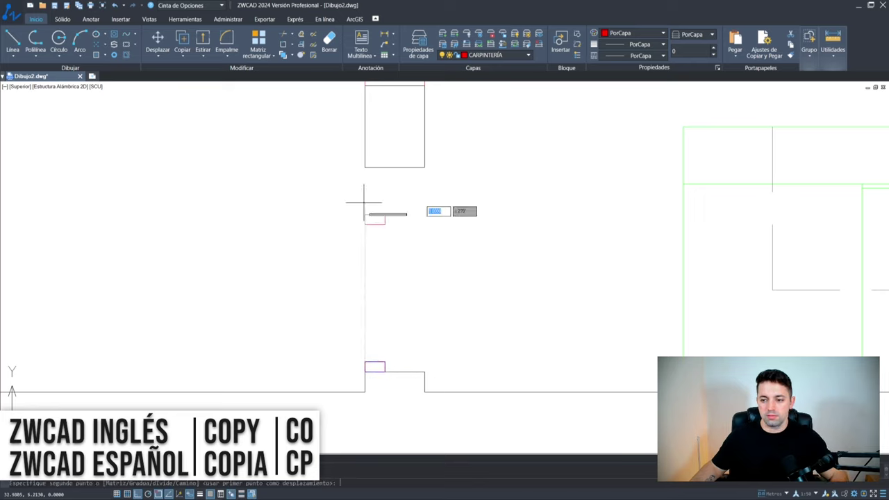
{"action": "left_click", "coordinate": [365, 167]}
{"action": "key", "text": "Escape"}
Draw the interior door leaf as a 0.05 by 0.90 m rectangle from the upper jamb's inner corner to the midpoint of the lower jamb's facing edge
{"action": "type", "text": "rec"}
{"action": "key", "text": "Return"}
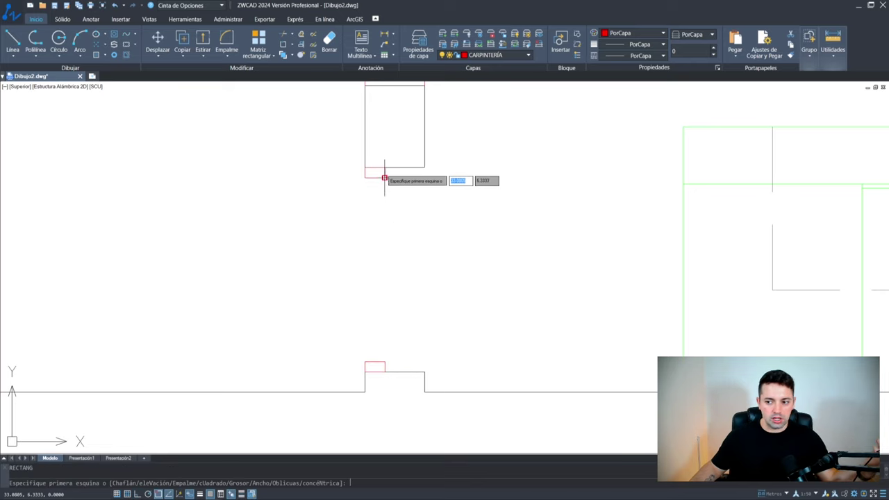
{"action": "left_click", "coordinate": [385, 178]}
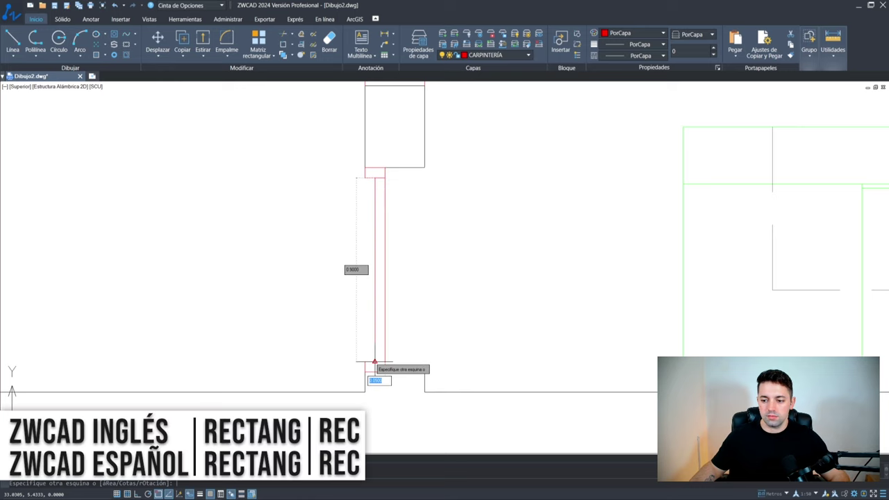
{"action": "left_click", "coordinate": [374, 362]}
Rotate the interior door leaf 90 degrees clockwise about its lower-right corner so it stands open towards the staircase
{"action": "left_click", "coordinate": [375, 302]}
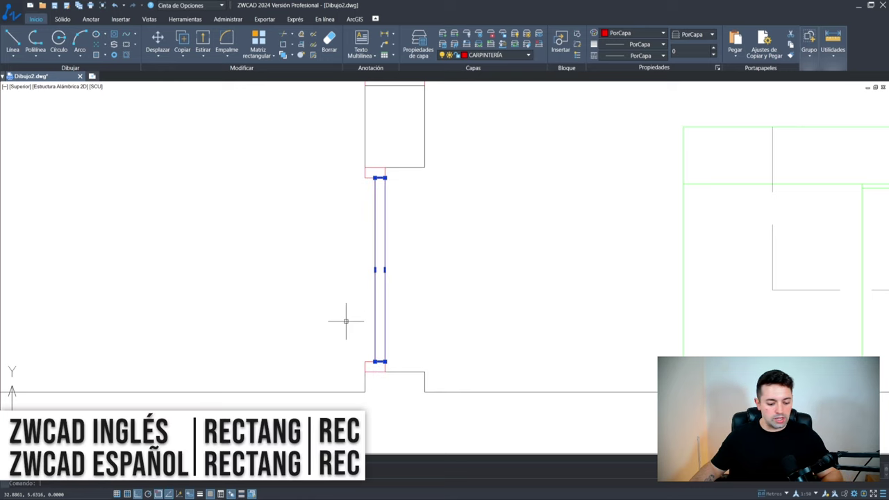
{"action": "type", "text": "gi"}
{"action": "key", "text": "Return"}
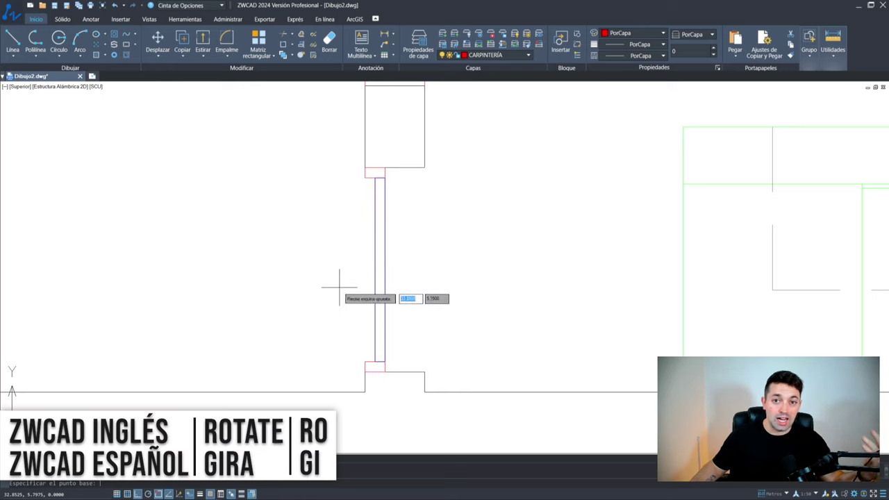
{"action": "left_click", "coordinate": [384, 361]}
{"action": "left_click", "coordinate": [579, 355]}
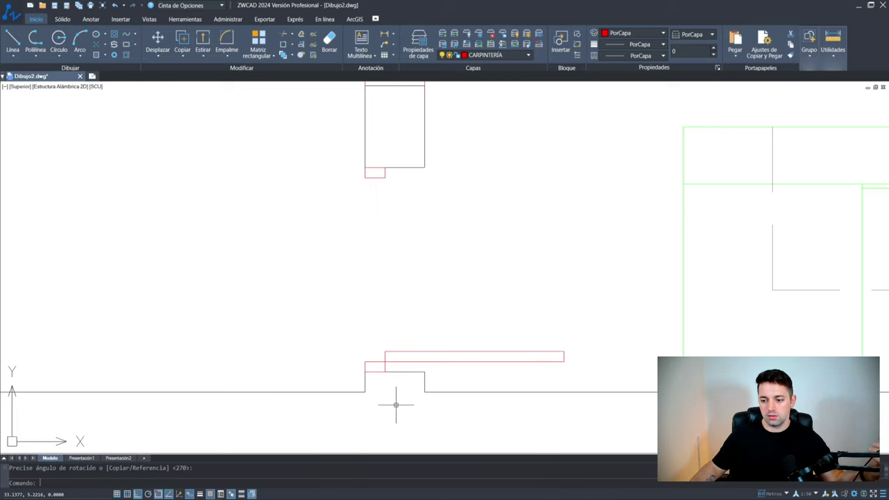
Draw the interior door swing arc from the open leaf's lower end corner, centred on the lower jamb's inner corner, to the upper jamb's inner corner
{"action": "scroll", "coordinate": [313, 350], "scroll_direction": "down", "scroll_amount": 2}
{"action": "type", "text": "A"}
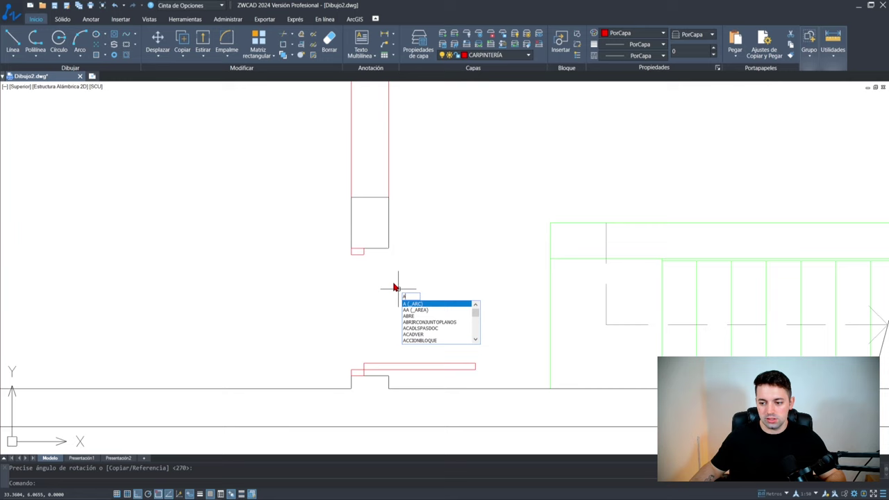
{"action": "key", "text": "Return"}
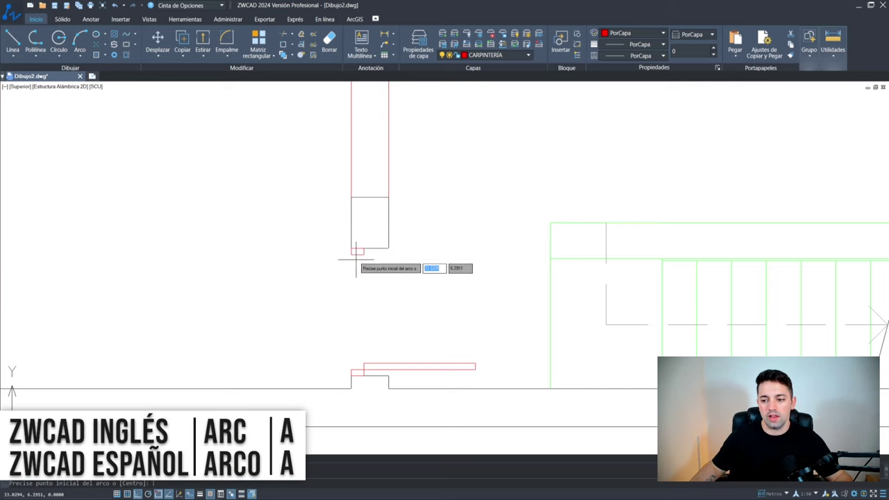
{"action": "scroll", "coordinate": [452, 353], "scroll_direction": "up", "scroll_amount": 2}
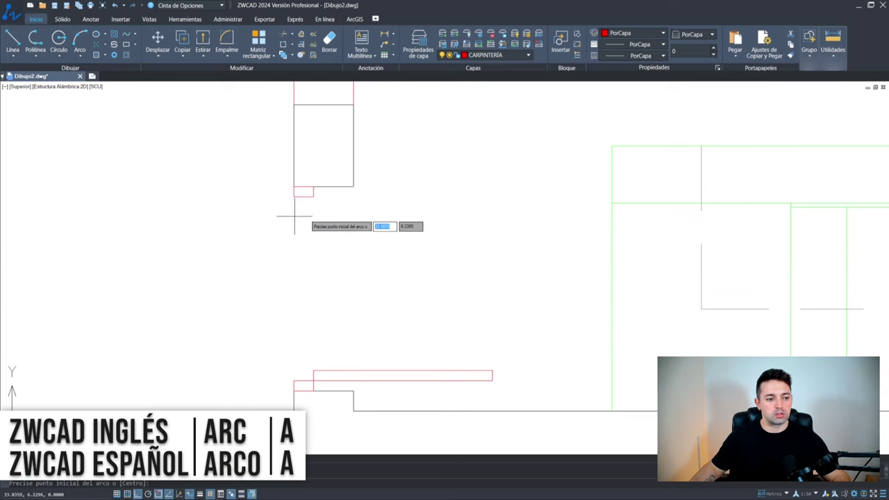
{"action": "left_click", "coordinate": [491, 381]}
{"action": "type", "text": "C"}
{"action": "key", "text": "Return"}
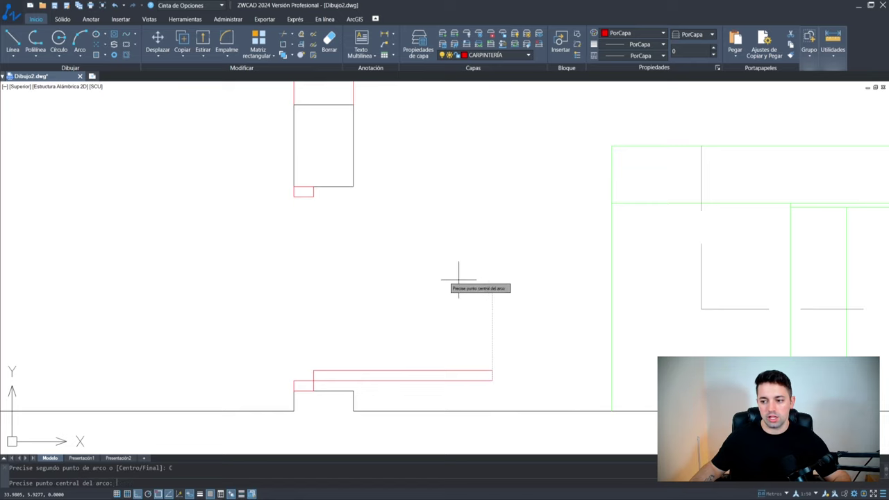
{"action": "left_click", "coordinate": [313, 380]}
{"action": "left_click", "coordinate": [314, 197]}
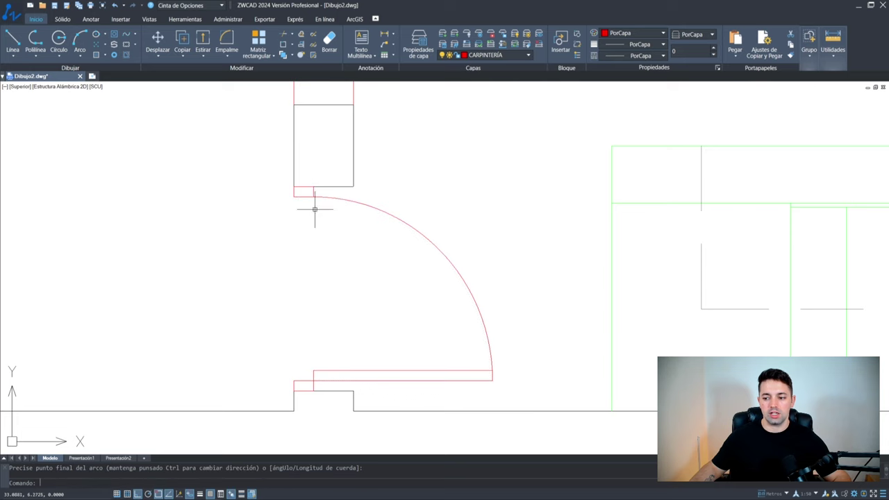
Match the interior door swing arc's properties to the dashed walking line of the staircase
{"action": "type", "text": "ma"}
{"action": "key", "text": "Return"}
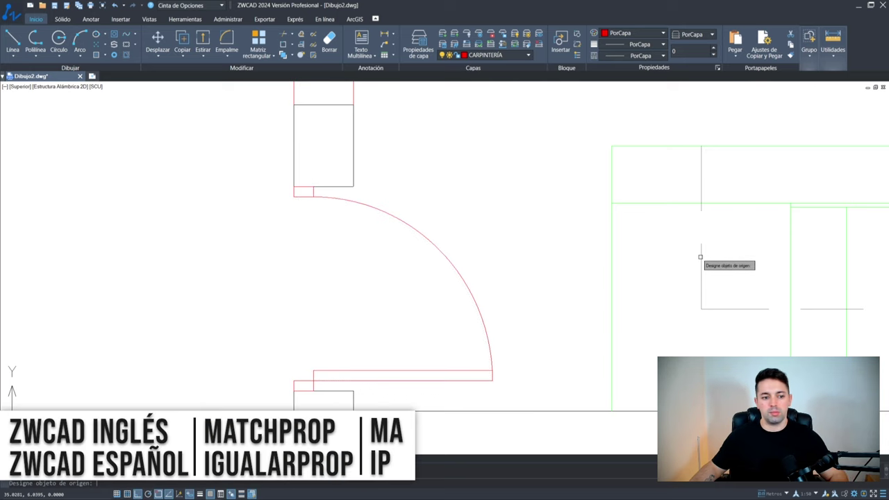
{"action": "key", "text": "Escape"}
{"action": "scroll", "coordinate": [348, 255], "scroll_direction": "down", "scroll_amount": 5}
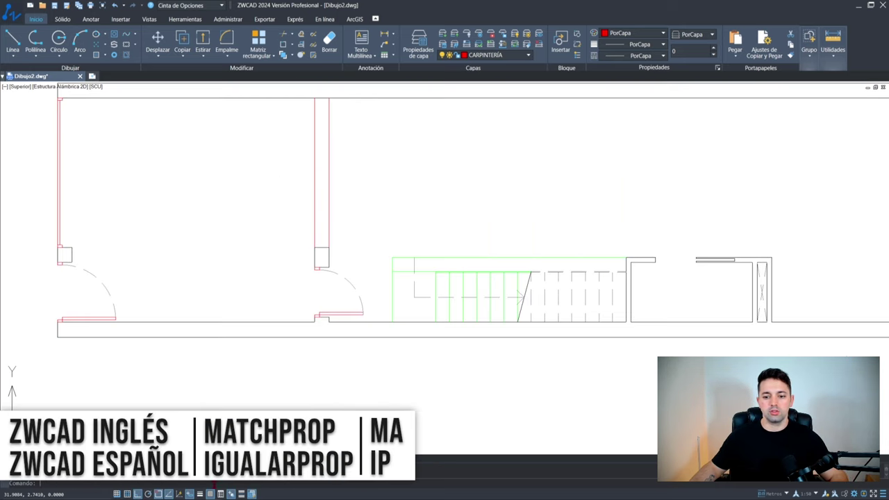
{"action": "scroll", "coordinate": [337, 287], "scroll_direction": "up", "scroll_amount": 6}
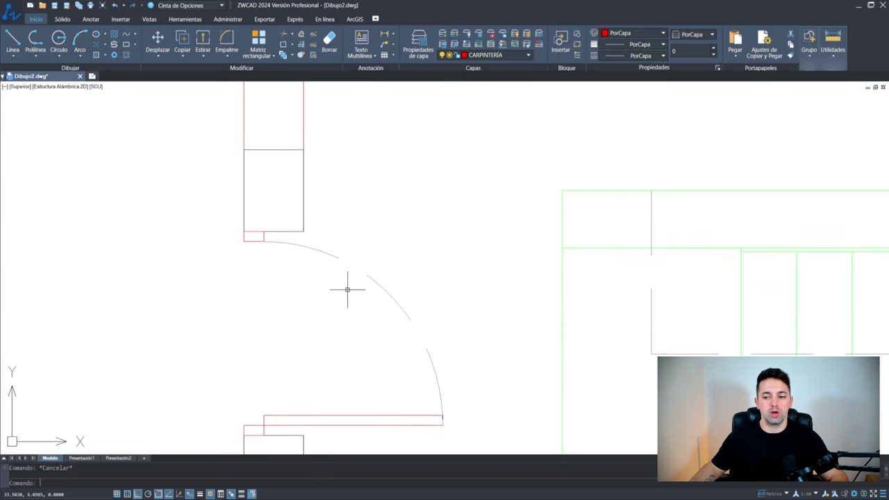
Examine the dimensions of the slatted screen at the start of the staircase on the reference plan
{"action": "scroll", "coordinate": [382, 267], "scroll_direction": "down", "scroll_amount": 4}
{"action": "scroll", "coordinate": [383, 267], "scroll_direction": "down", "scroll_amount": 5}
{"action": "scroll", "coordinate": [386, 254], "scroll_direction": "up", "scroll_amount": 6}
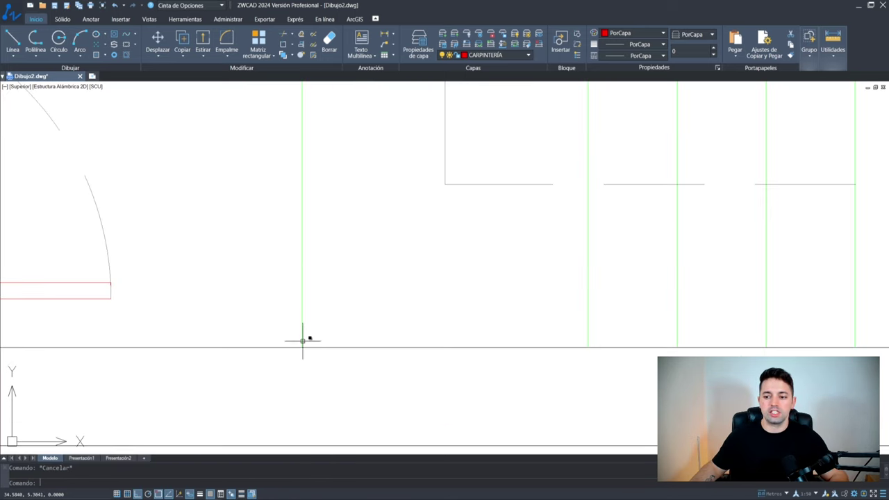
{"action": "scroll", "coordinate": [303, 208], "scroll_direction": "down", "scroll_amount": 2}
{"action": "scroll", "coordinate": [291, 258], "scroll_direction": "down", "scroll_amount": 5}
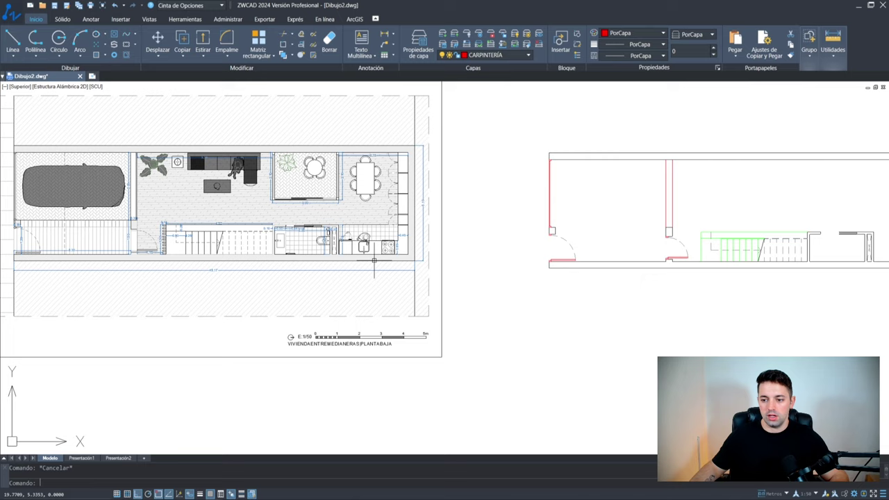
{"action": "scroll", "coordinate": [171, 290], "scroll_direction": "up", "scroll_amount": 8}
{"action": "middle_click_drag", "start_coordinate": [197, 118], "coordinate": [198, 162]}
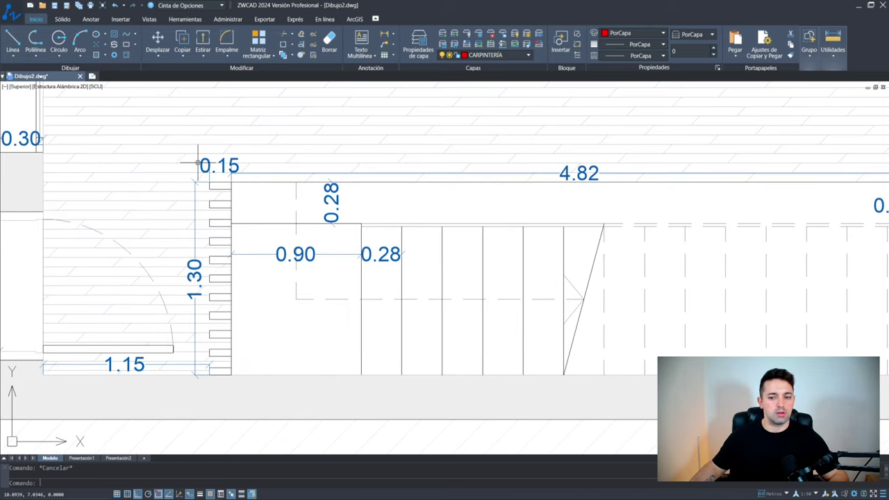
{"action": "scroll", "coordinate": [210, 179], "scroll_direction": "down", "scroll_amount": 6}
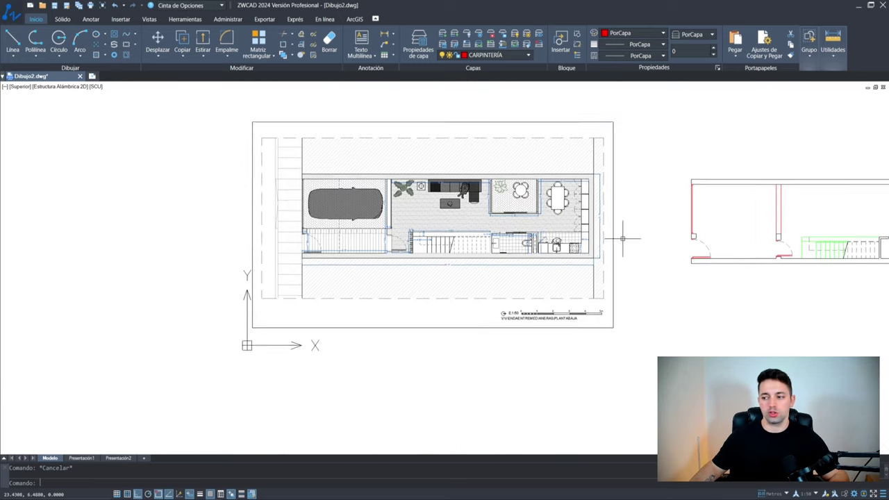
Draw the first slat as a 0.15 by 0.05 m rectangle from the staircase's lower-left corner, extending towards the interior door
{"action": "scroll", "coordinate": [264, 209], "scroll_direction": "up", "scroll_amount": 6}
{"action": "scroll", "coordinate": [287, 268], "scroll_direction": "up", "scroll_amount": 4}
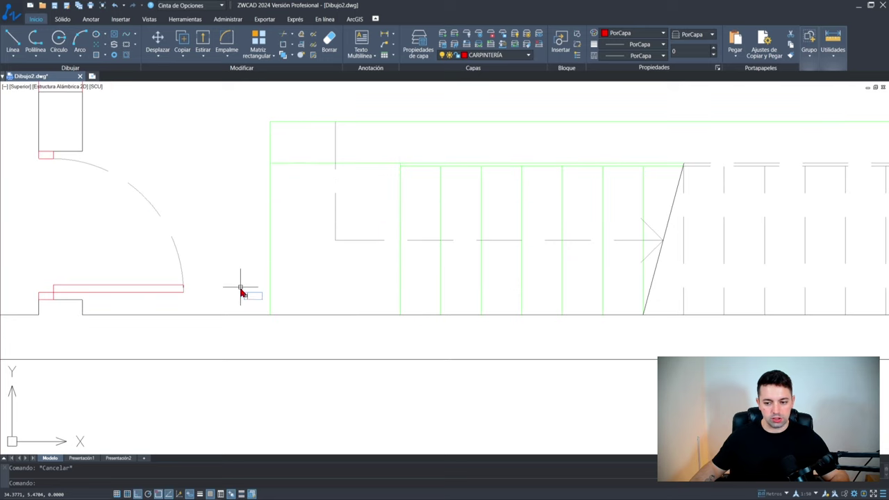
{"action": "type", "text": "REC"}
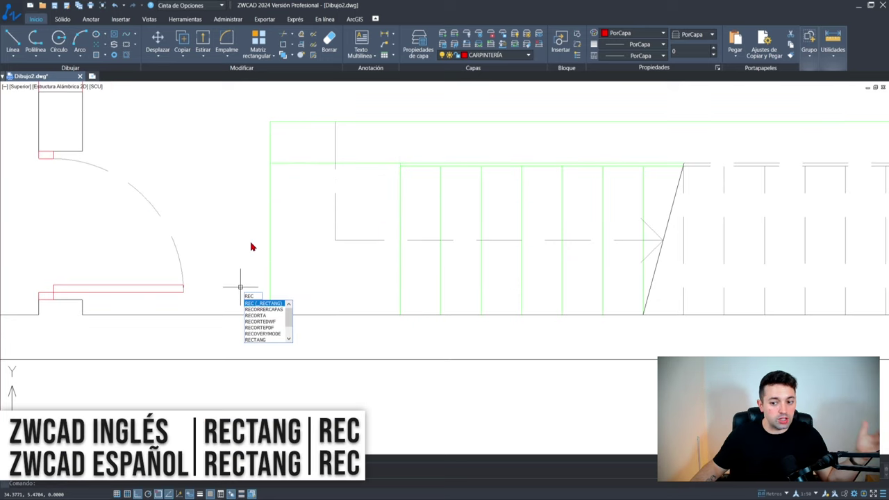
{"action": "key", "text": "Return"}
{"action": "left_click", "coordinate": [270, 315]}
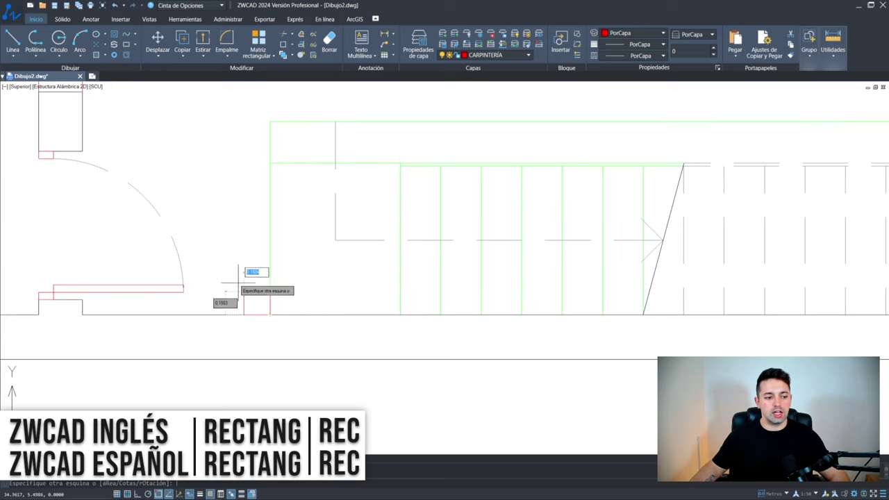
{"action": "middle_click_drag", "start_coordinate": [233, 278], "coordinate": [265, 303]}
{"action": "type", "text": "0.15"}
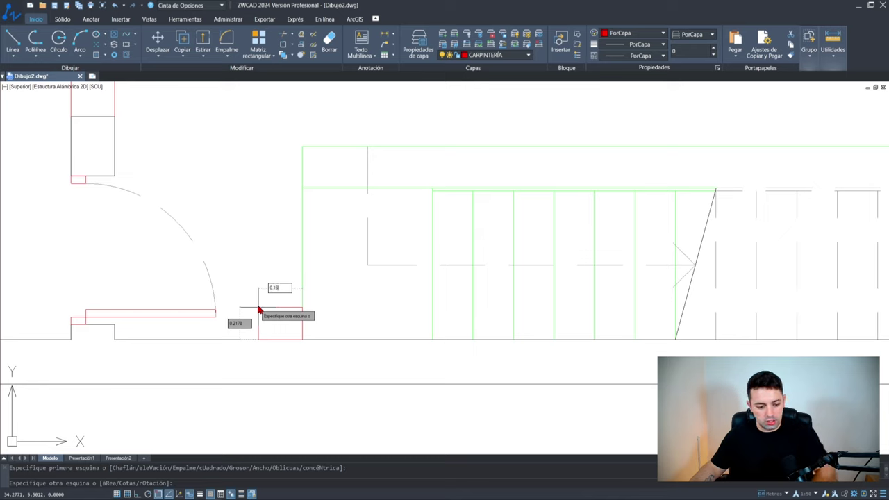
{"action": "type", "text": "0.15"}
{"action": "key", "text": "Tab"}
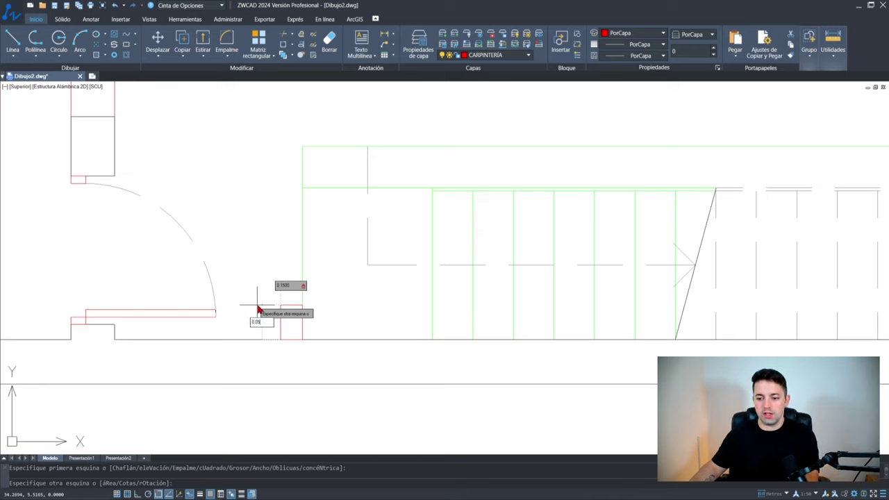
{"action": "key", "text": "Return"}
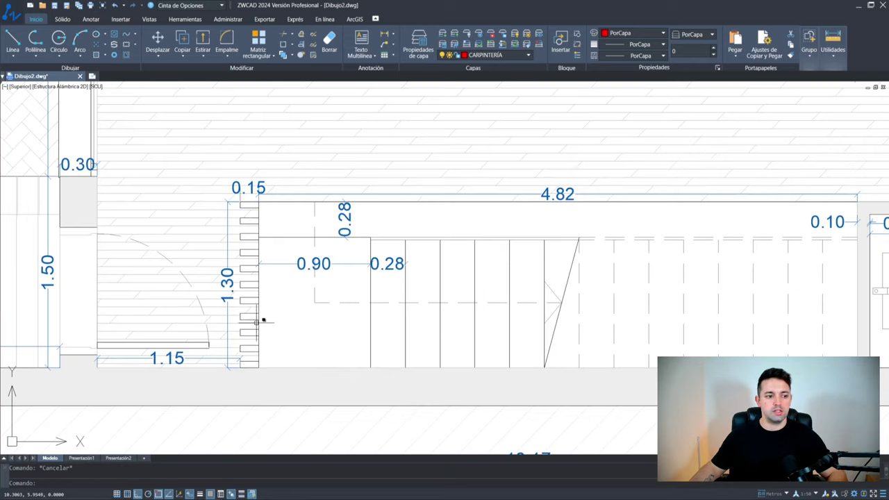
Measure the spacing between two neighbouring slats of the staircase screen on the reference plan
{"action": "type", "text": "di"}
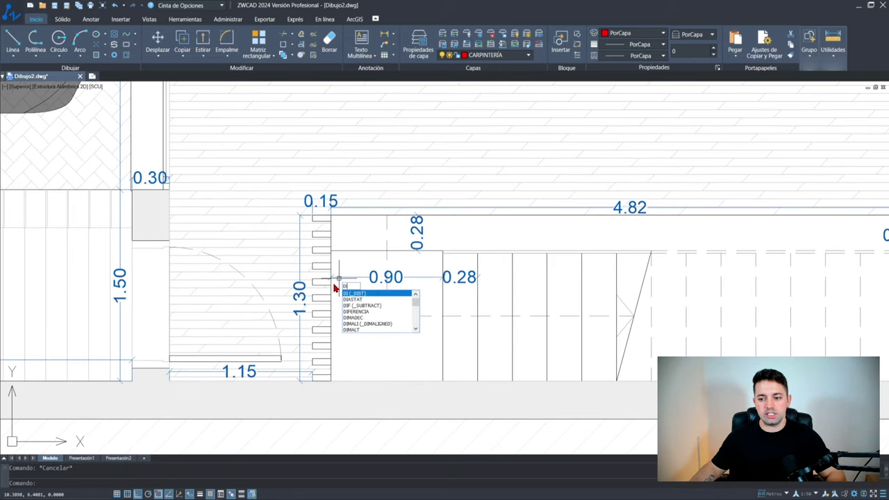
{"action": "key", "text": "Return"}
{"action": "scroll", "coordinate": [323, 364], "scroll_direction": "up", "scroll_amount": 2}
{"action": "scroll", "coordinate": [304, 363], "scroll_direction": "up", "scroll_amount": 4}
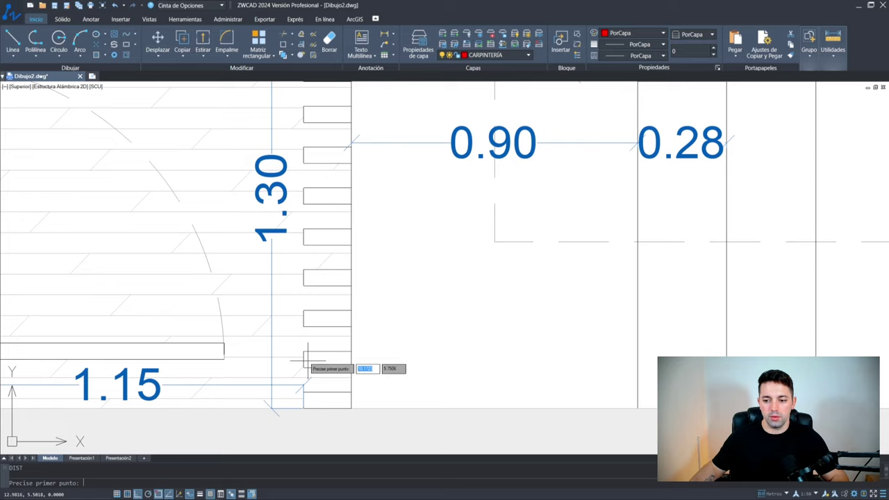
{"action": "left_click", "coordinate": [301, 359]}
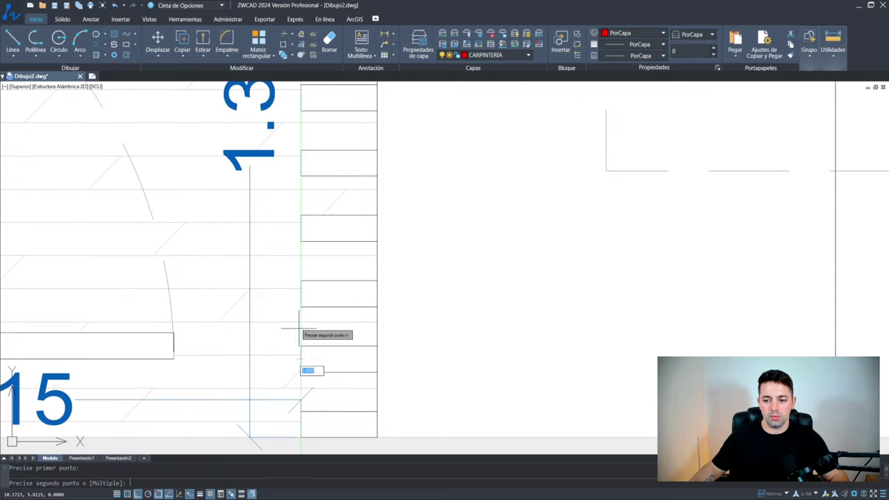
{"action": "left_click", "coordinate": [301, 294]}
{"action": "scroll", "coordinate": [287, 305], "scroll_direction": "down", "scroll_amount": 5}
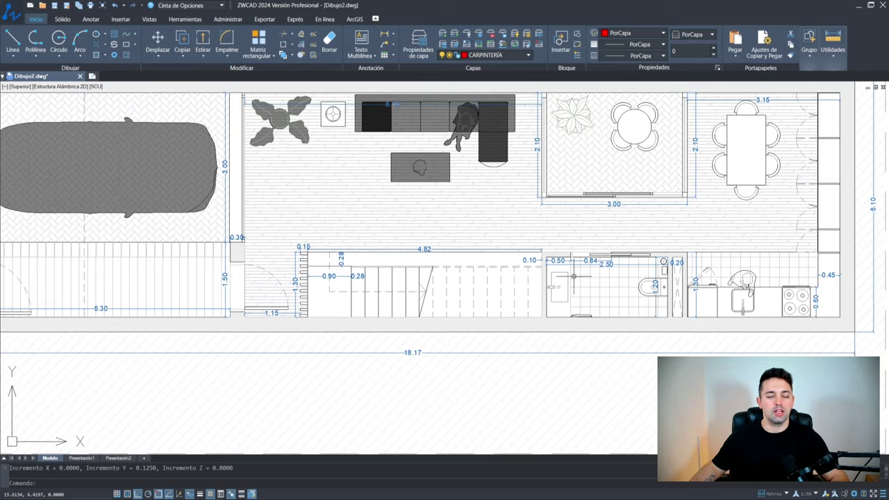
{"action": "scroll", "coordinate": [449, 269], "scroll_direction": "up", "scroll_amount": 2}
{"action": "middle_click_drag", "start_coordinate": [449, 270], "coordinate": [328, 255]}
{"action": "scroll", "coordinate": [630, 296], "scroll_direction": "down", "scroll_amount": 2}
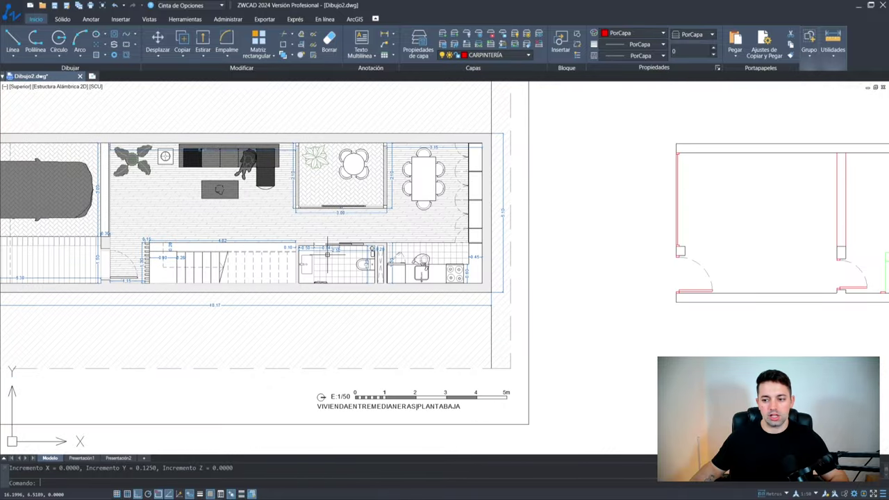
Copy the first slat vertically upwards from its lower-right corner as an array of 11 elements spaced 0.125 m apart
{"action": "mouse_move", "coordinate": [749, 286]}
{"action": "middle_mouse_down"}
{"action": "mouse_move", "coordinate": [672, 287]}
{"action": "mouse_move", "coordinate": [851, 291]}
{"action": "mouse_move", "coordinate": [154, 283]}
{"action": "middle_mouse_up"}
{"action": "scroll", "coordinate": [252, 264], "scroll_direction": "up", "scroll_amount": 4}
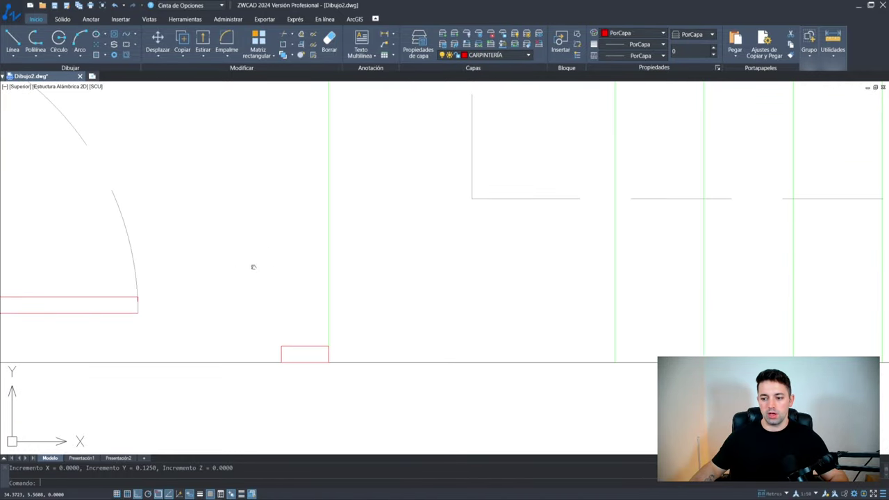
{"action": "scroll", "coordinate": [288, 307], "scroll_direction": "up", "scroll_amount": 2}
{"action": "left_click", "coordinate": [279, 317]}
{"action": "left_click", "coordinate": [276, 305]}
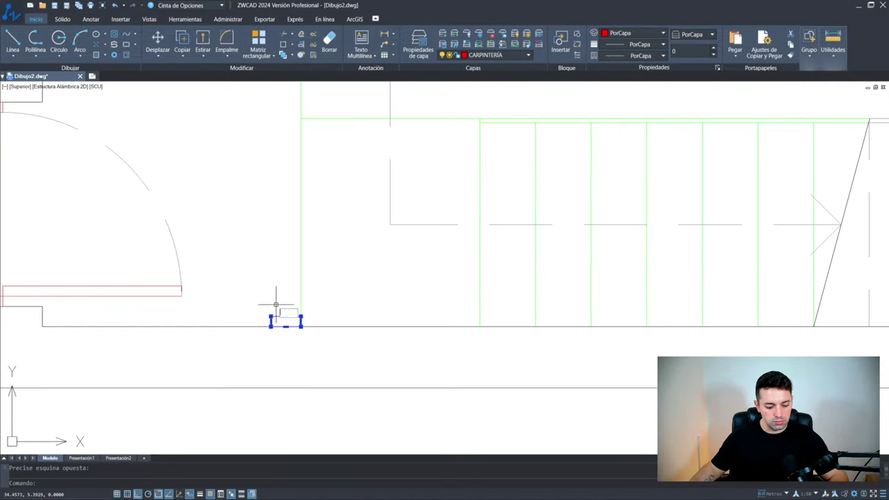
{"action": "type", "text": "cp"}
{"action": "key", "text": "Return"}
{"action": "left_click", "coordinate": [301, 326]}
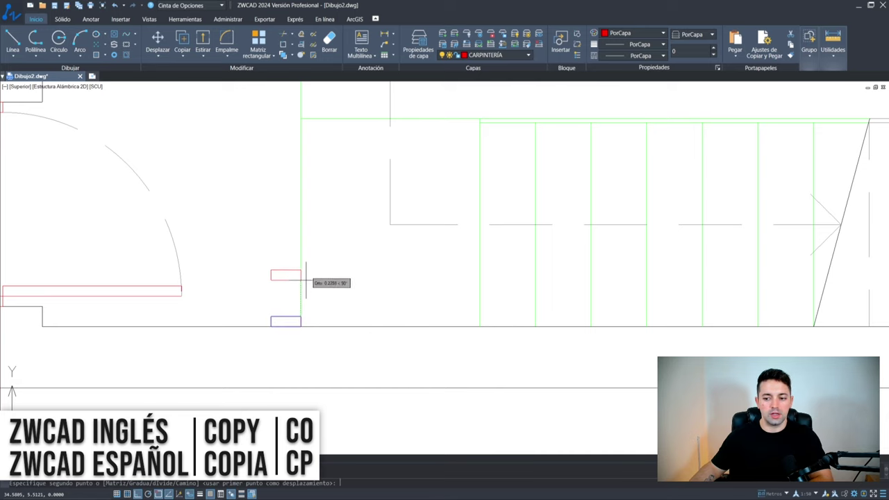
{"action": "type", "text": "M"}
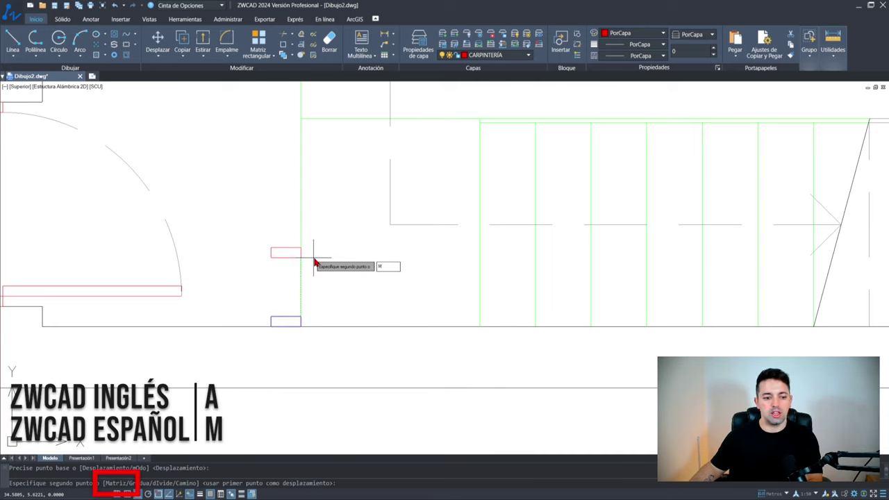
{"action": "key", "text": "Return"}
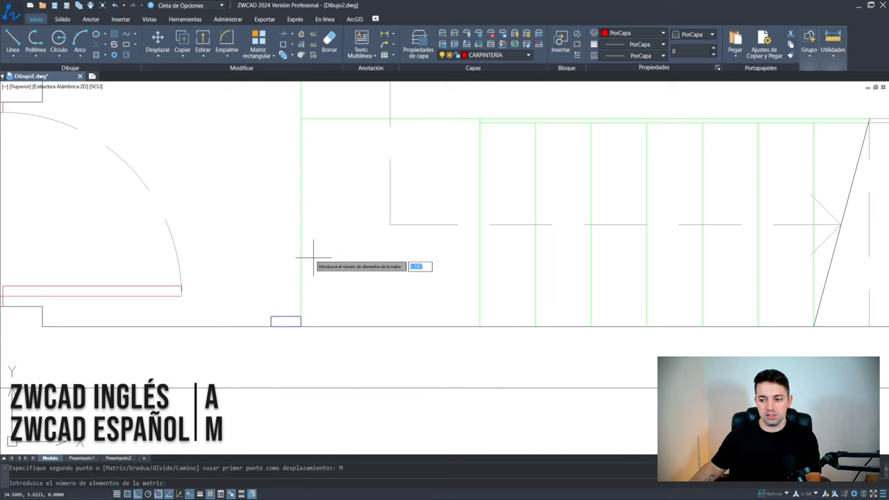
{"action": "type", "text": "11"}
{"action": "key", "text": "Return"}
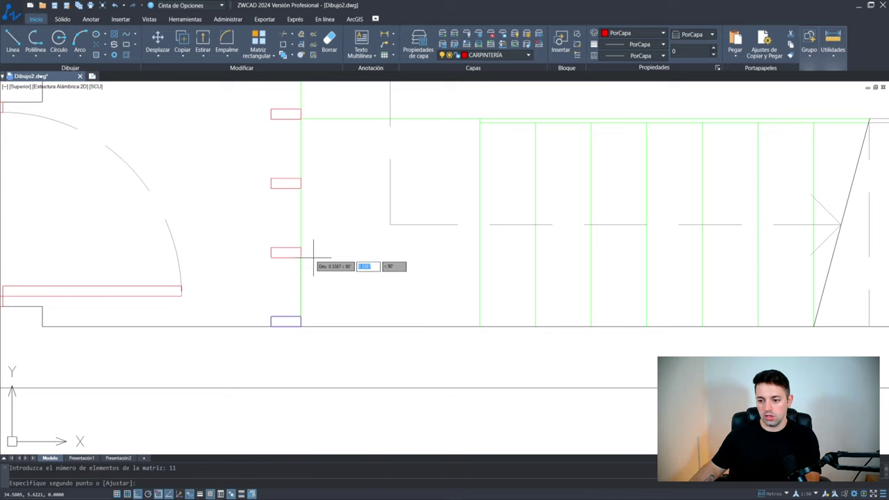
{"action": "type", "text": "0.125"}
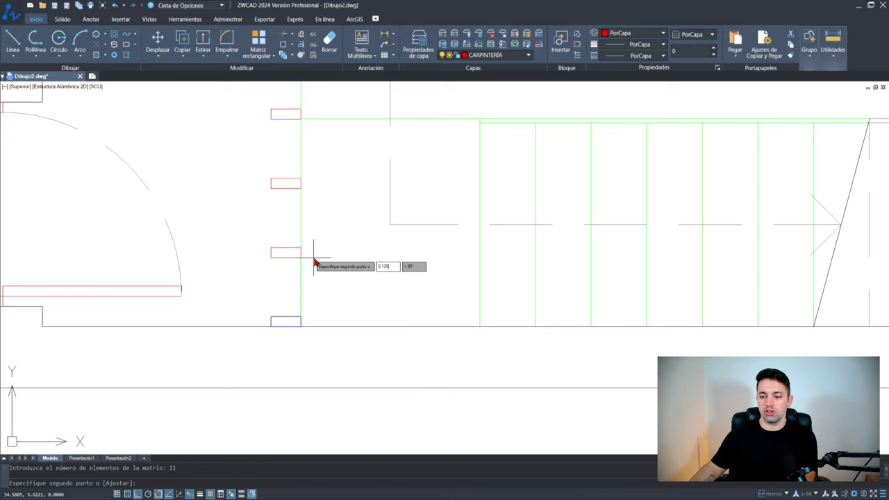
{"action": "key", "text": "Return"}
{"action": "scroll", "coordinate": [313, 262], "scroll_direction": "down", "scroll_amount": 2}
{"action": "key", "text": "Escape"}
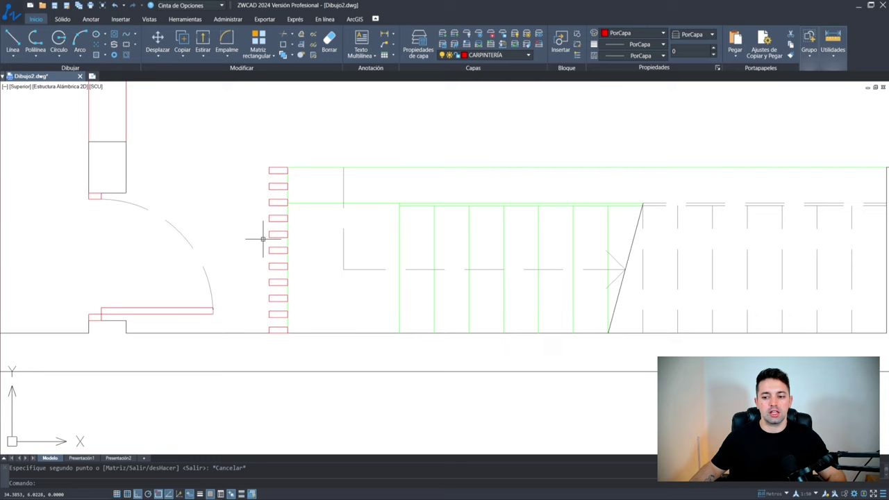
Draw the sliding door's jamb as a 0.05 m wide rectangle spanning the wall thickness at the left side of the bathroom opening
{"action": "scroll", "coordinate": [265, 249], "scroll_direction": "down", "scroll_amount": 3}
{"action": "scroll", "coordinate": [323, 248], "scroll_direction": "up", "scroll_amount": 3}
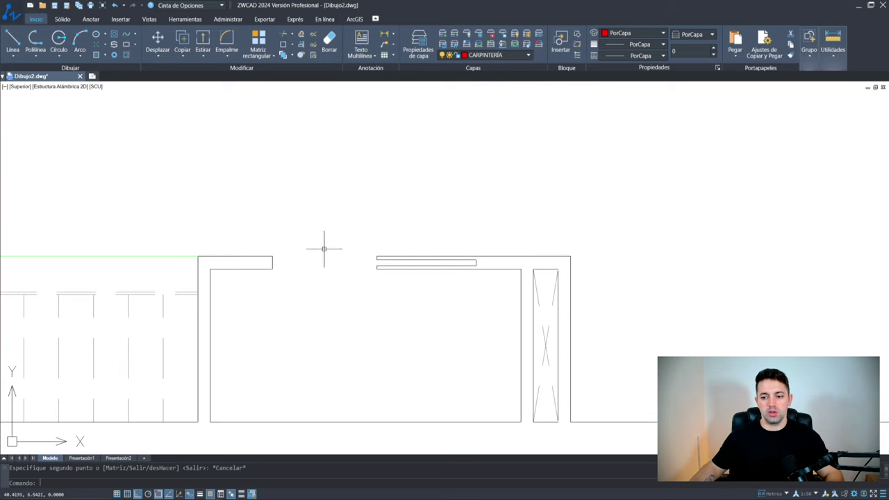
{"action": "scroll", "coordinate": [268, 260], "scroll_direction": "up", "scroll_amount": 2}
{"action": "middle_click_drag", "start_coordinate": [303, 260], "coordinate": [230, 259]}
{"action": "type", "text": "rec"}
{"action": "key", "text": "Return"}
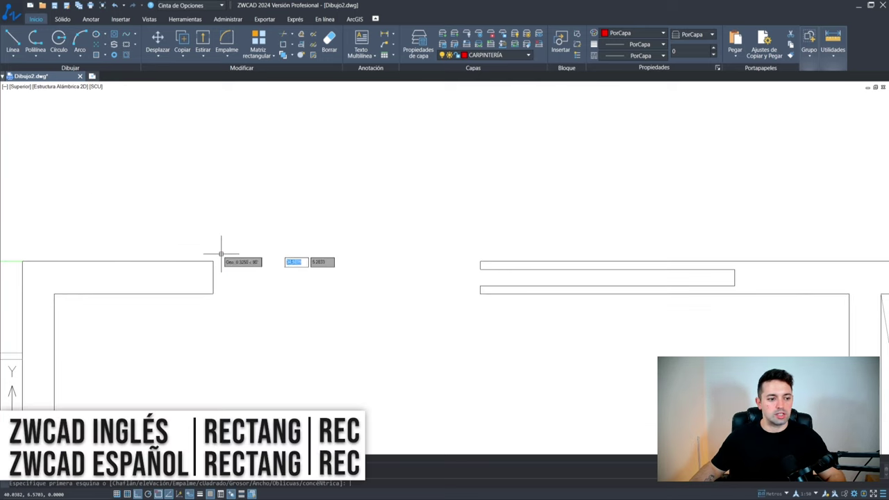
{"action": "left_click", "coordinate": [212, 261]}
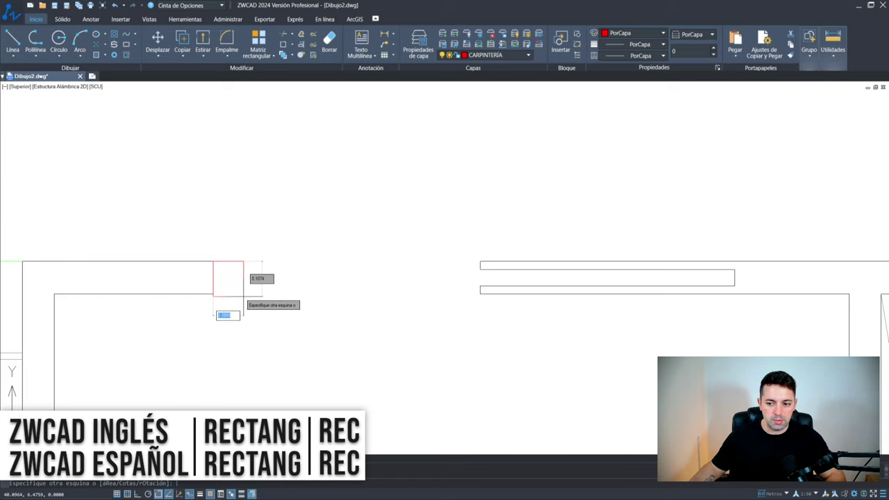
{"action": "type", "text": "0.05"}
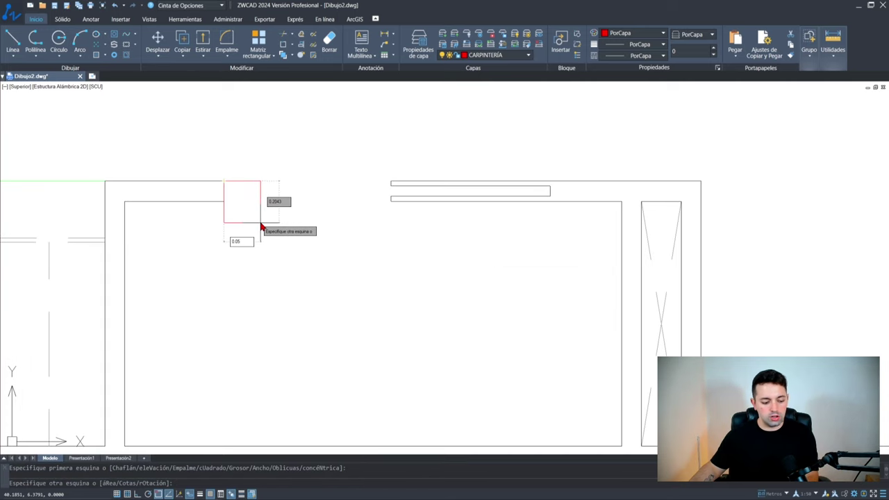
{"action": "key", "text": "Tab"}
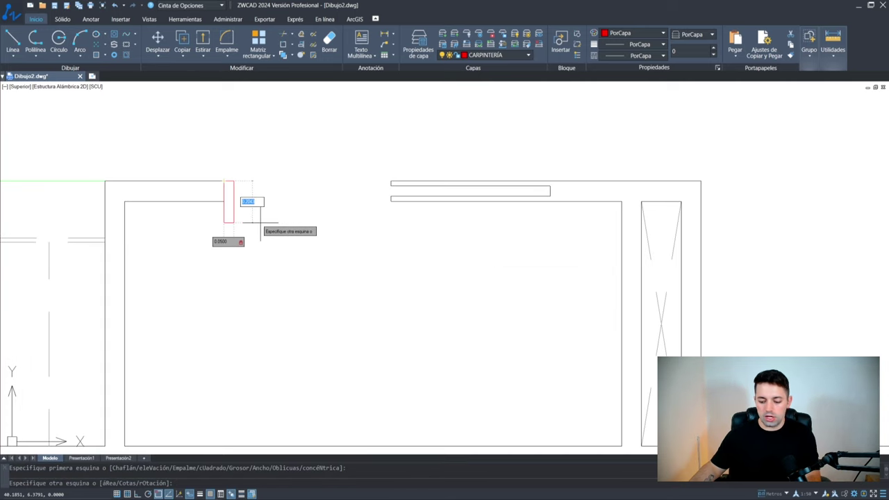
{"action": "key", "text": "Return"}
Draw the sliding door leaf as a thin 0.825 m long rectangle from the jamb's upper-right corner towards the wall pocket
{"action": "scroll", "coordinate": [245, 183], "scroll_direction": "up", "scroll_amount": 2}
{"action": "type", "text": "rec"}
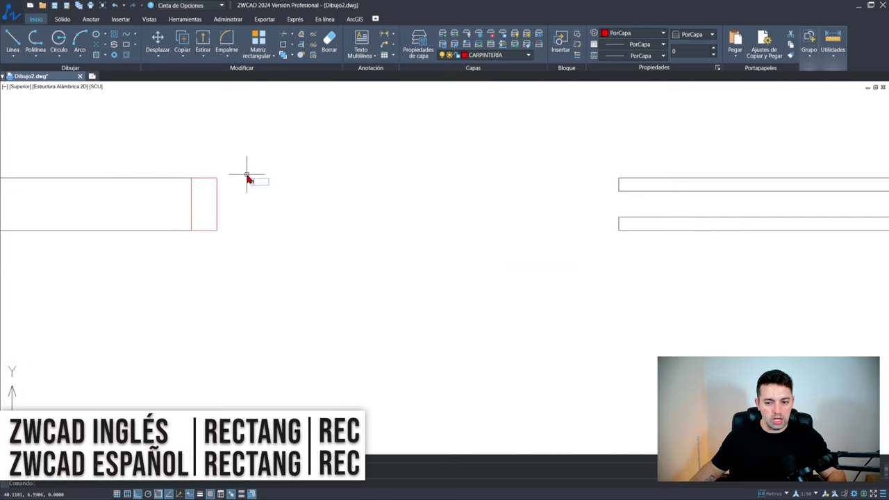
{"action": "key", "text": "Return"}
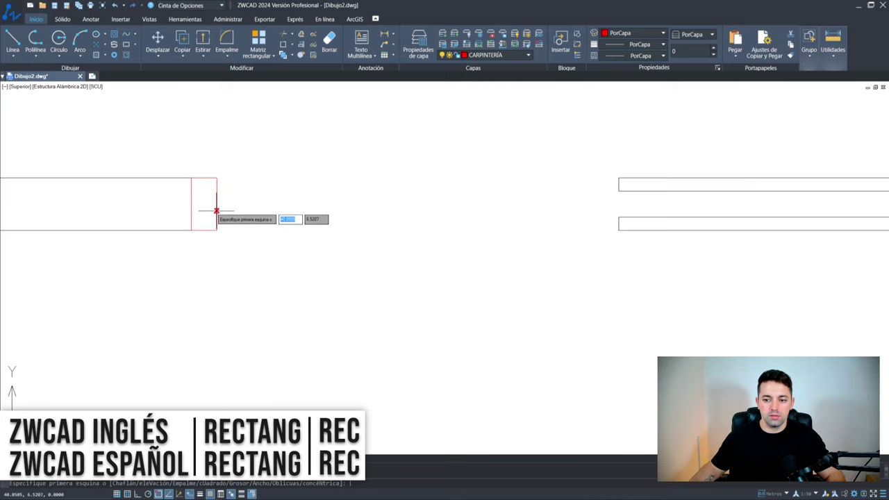
{"action": "scroll", "coordinate": [216, 204], "scroll_direction": "down", "scroll_amount": 2}
{"action": "left_click", "coordinate": [216, 188]}
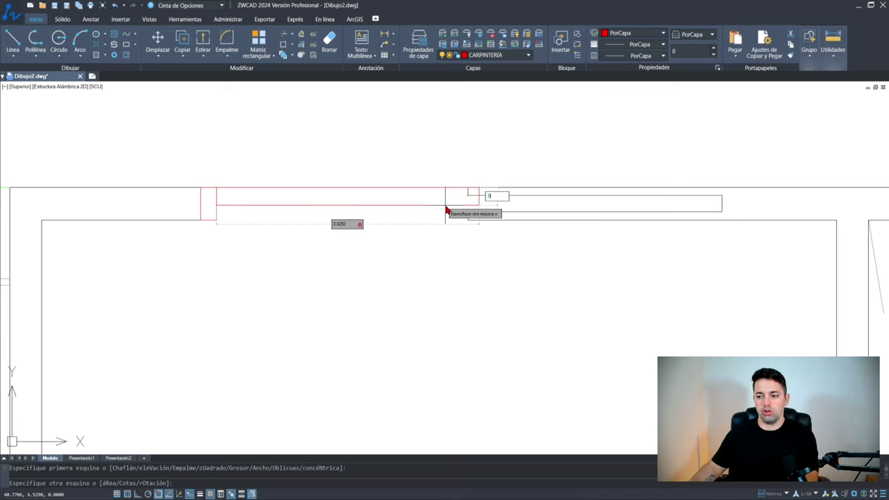
{"action": "key", "text": "Return"}
Move the sliding leaf down by its end midpoint to the jamb's midpoint, centring it in the wall thickness
{"action": "left_click", "coordinate": [258, 205]}
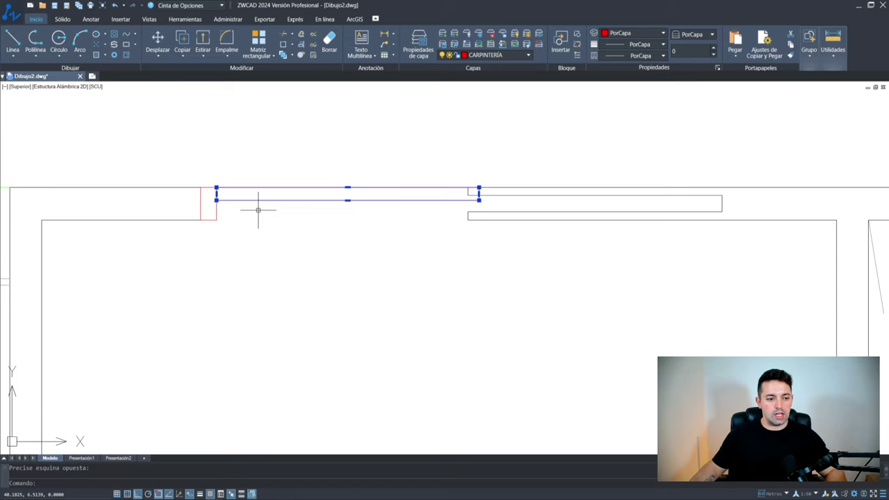
{"action": "type", "text": "d"}
{"action": "key", "text": "Return"}
{"action": "scroll", "coordinate": [228, 186], "scroll_direction": "up", "scroll_amount": 4}
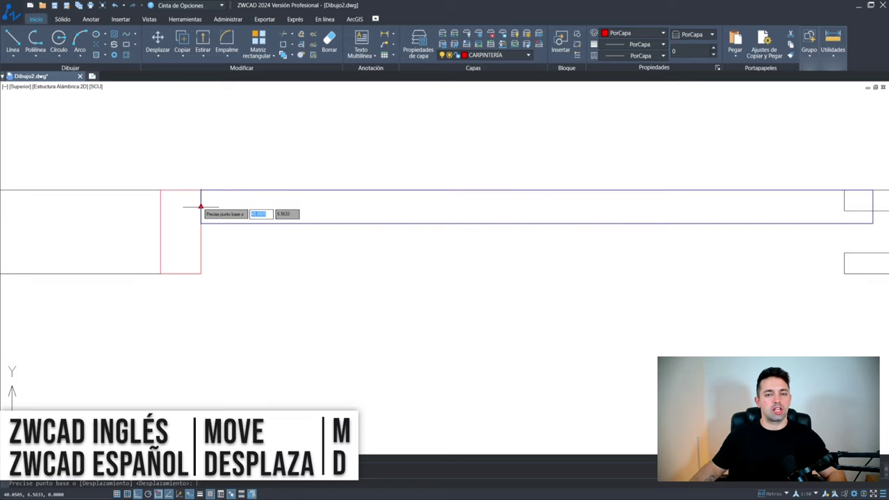
{"action": "left_click", "coordinate": [201, 206]}
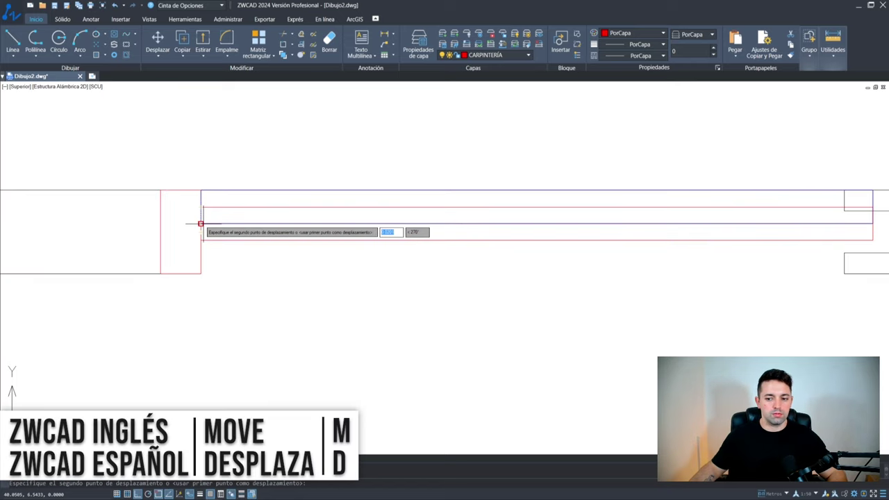
{"action": "left_click", "coordinate": [200, 228]}
Move the sliding leaf horizontally partway into the wall pocket, leaving about half of the bathroom opening clear
{"action": "scroll", "coordinate": [417, 197], "scroll_direction": "down", "scroll_amount": 3}
{"action": "left_click", "coordinate": [417, 197]}
{"action": "left_click", "coordinate": [344, 300]}
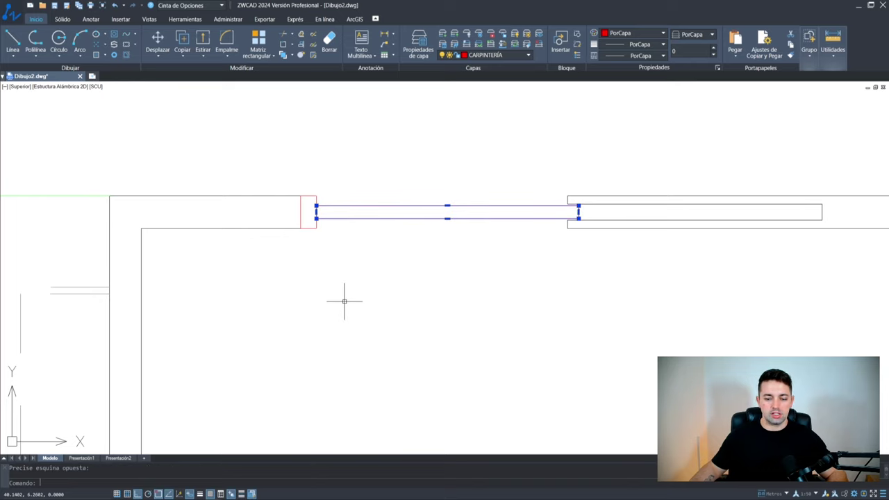
{"action": "key", "text": "space"}
{"action": "left_click", "coordinate": [298, 305]}
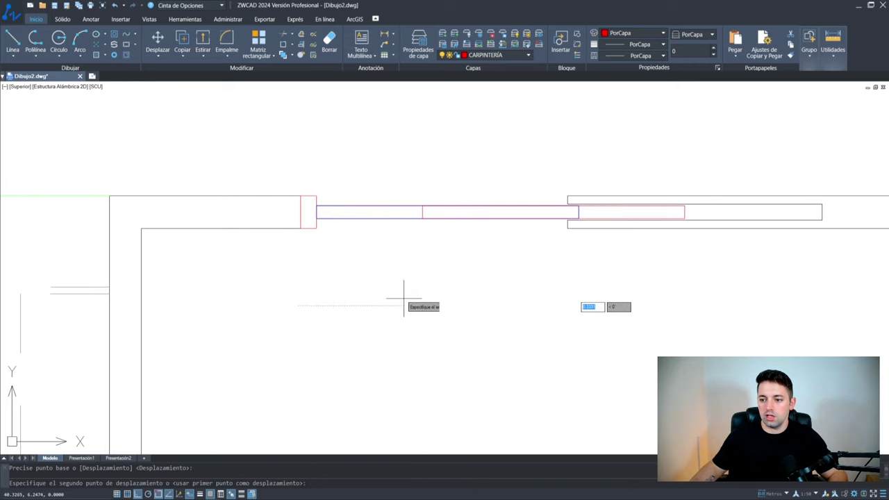
{"action": "scroll", "coordinate": [429, 299], "scroll_direction": "down", "scroll_amount": 2}
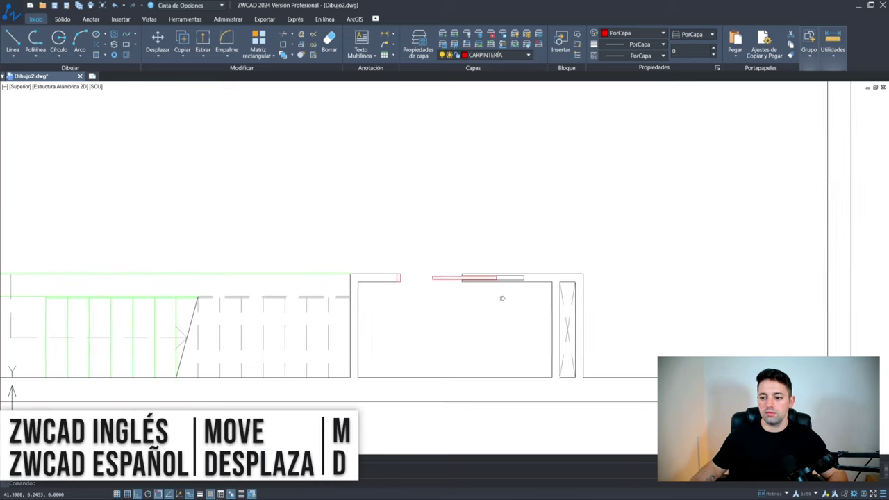
Offset the living-room-side line of the large opening above the interior door twice by 0.025 m, successively towards the garage side
{"action": "scroll", "coordinate": [421, 301], "scroll_direction": "up", "scroll_amount": 4}
{"action": "scroll", "coordinate": [449, 257], "scroll_direction": "down", "scroll_amount": 2}
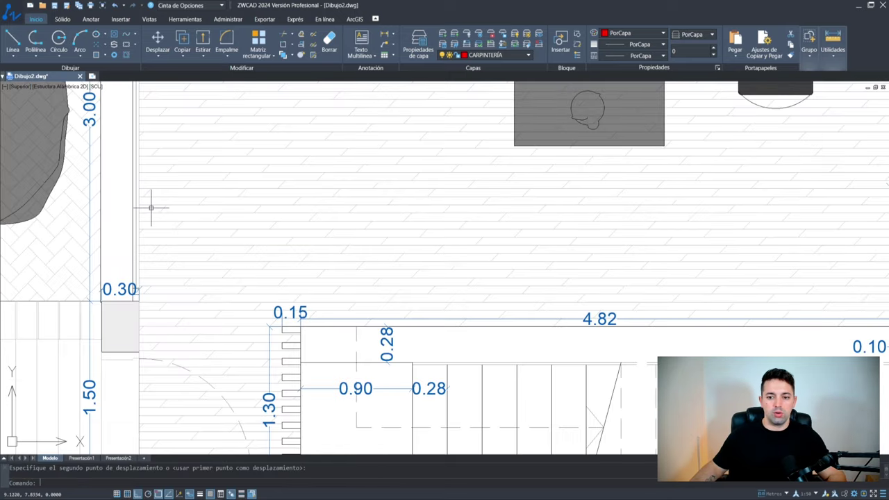
{"action": "scroll", "coordinate": [166, 90], "scroll_direction": "down", "scroll_amount": 1}
{"action": "middle_click_drag", "start_coordinate": [166, 90], "coordinate": [174, 229]}
{"action": "scroll", "coordinate": [163, 192], "scroll_direction": "up", "scroll_amount": 3}
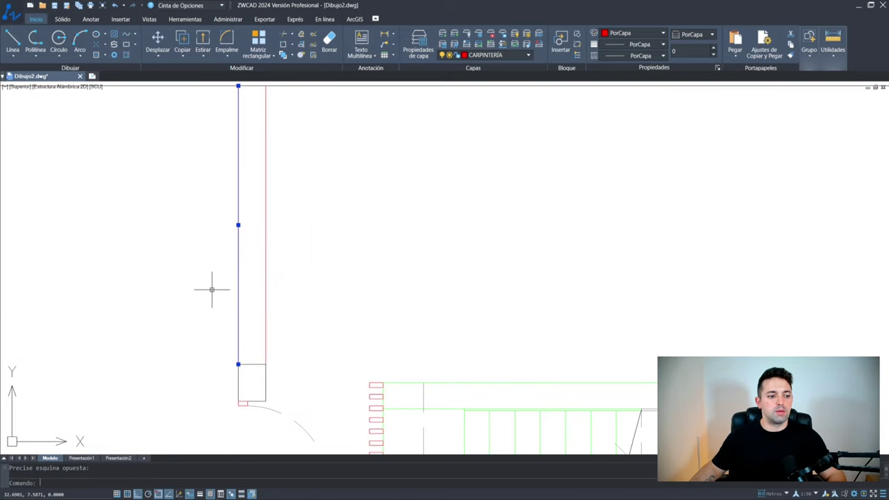
{"action": "middle_click_drag", "start_coordinate": [232, 289], "coordinate": [292, 301]}
{"action": "key", "text": "Escape"}
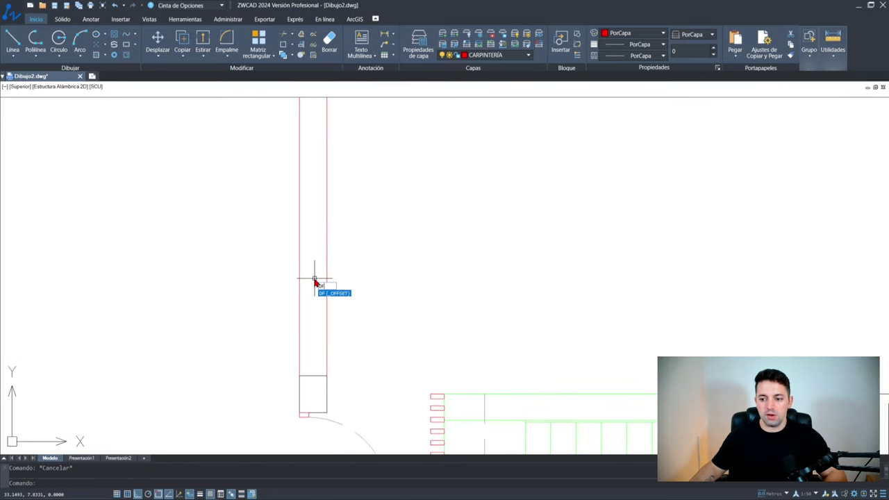
{"action": "key", "text": "Return"}
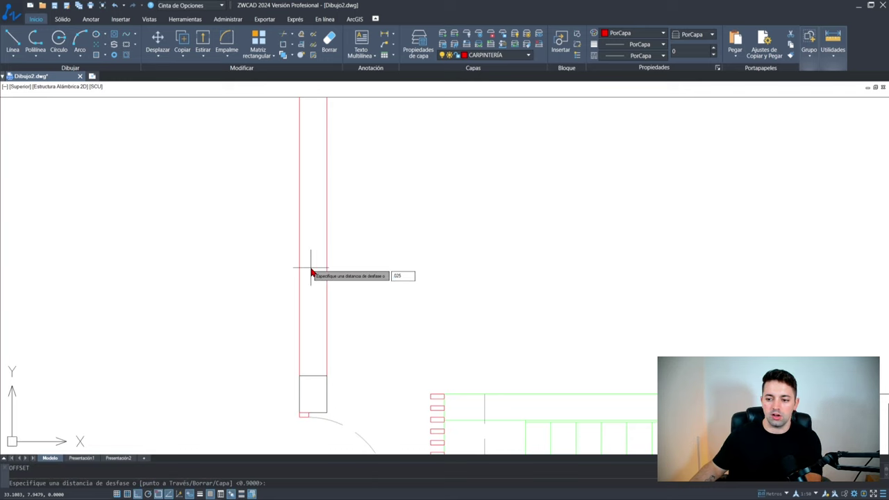
{"action": "key", "text": "Return"}
{"action": "left_click", "coordinate": [326, 267]}
{"action": "left_click", "coordinate": [222, 278]}
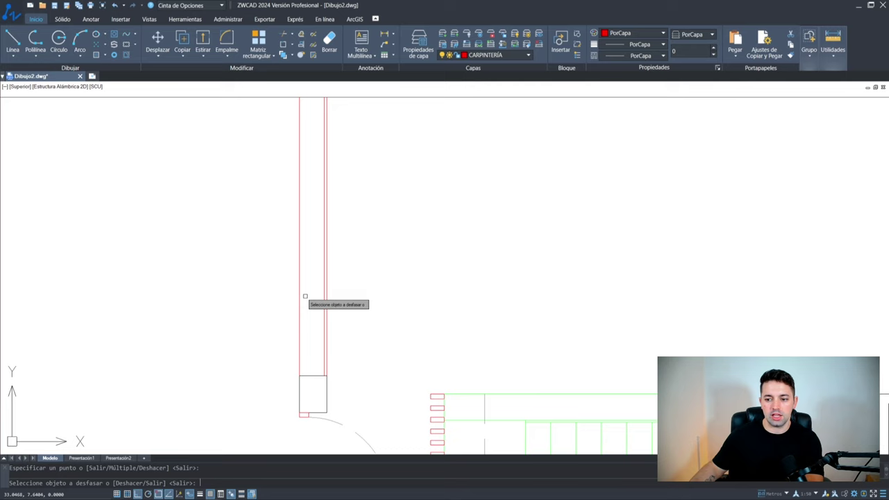
{"action": "left_click", "coordinate": [324, 300]}
{"action": "left_click", "coordinate": [195, 322]}
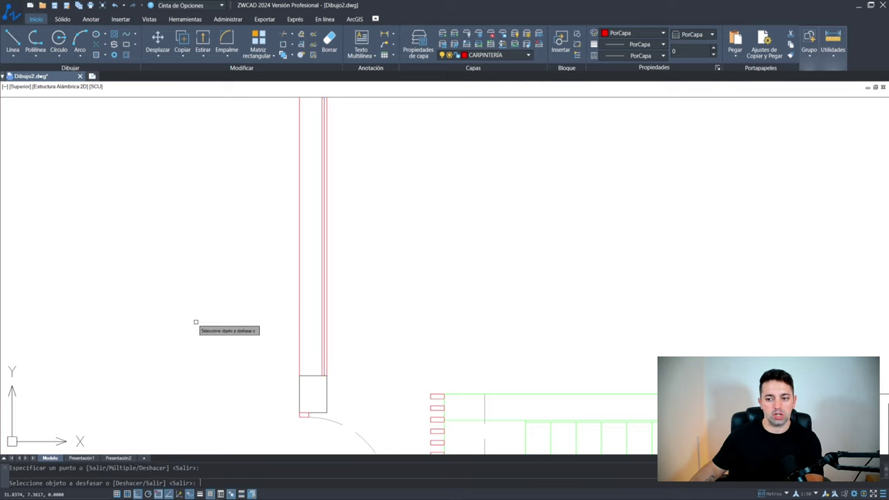
{"action": "key", "text": "Return"}
Offset the upper wall's inner face and the pillar's upper edge into the large opening to form its end frames
{"action": "key", "text": "Return"}
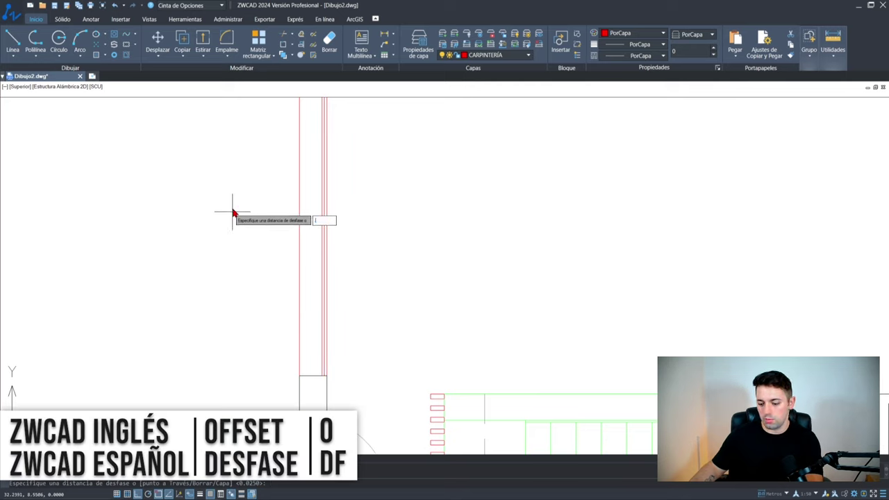
{"action": "key", "text": "Return"}
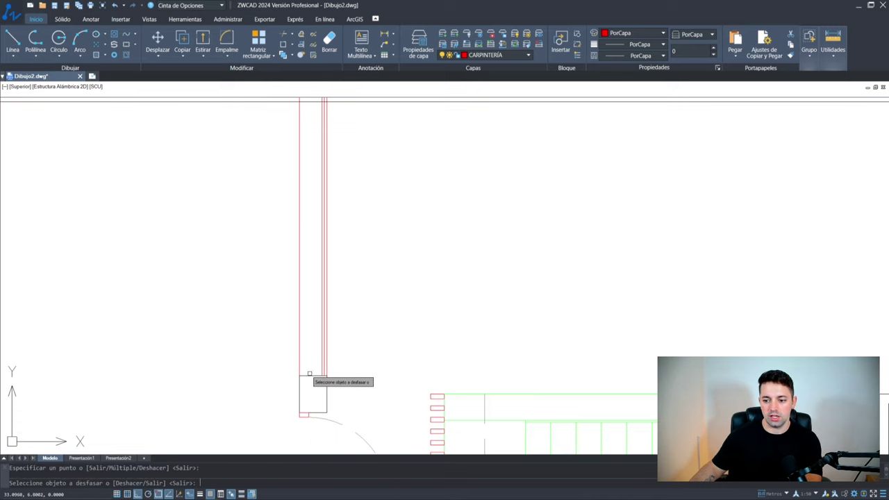
{"action": "key", "text": "Escape"}
Trim the lower offset line to the width of the narrow window strip, and cut the middle glass line back to it
{"action": "scroll", "coordinate": [417, 242], "scroll_direction": "up", "scroll_amount": 4}
{"action": "scroll", "coordinate": [413, 240], "scroll_direction": "down", "scroll_amount": 1}
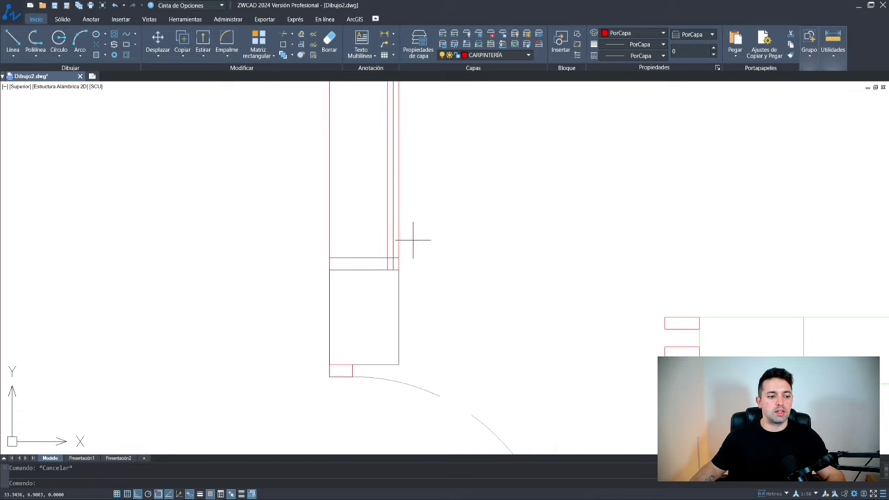
{"action": "left_click", "coordinate": [412, 240]}
{"action": "left_click", "coordinate": [367, 259]}
{"action": "scroll", "coordinate": [392, 262], "scroll_direction": "up", "scroll_amount": 5}
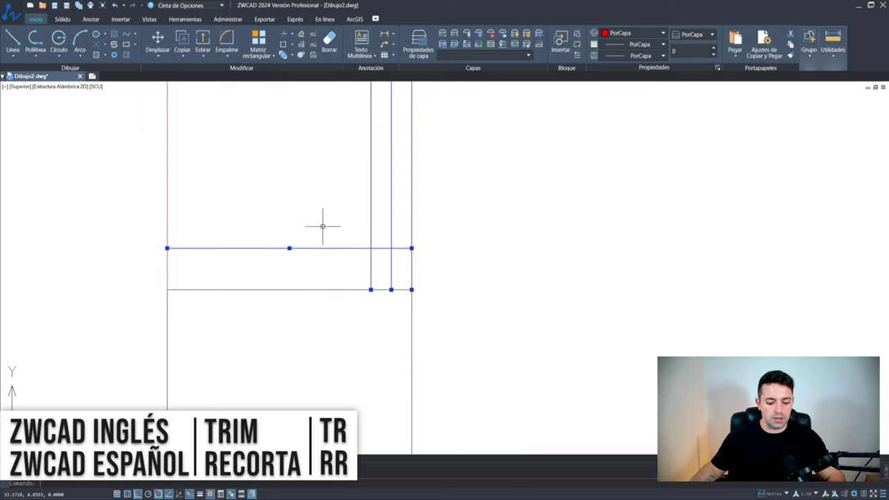
{"action": "key", "text": "Return"}
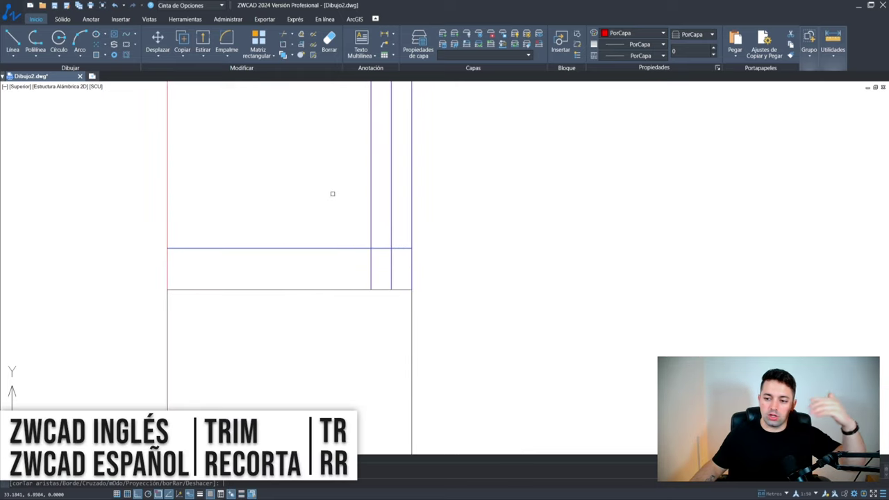
{"action": "scroll", "coordinate": [393, 262], "scroll_direction": "down", "scroll_amount": 5}
{"action": "scroll", "coordinate": [393, 263], "scroll_direction": "down", "scroll_amount": 4}
{"action": "middle_click_drag", "start_coordinate": [393, 263], "coordinate": [277, 416]}
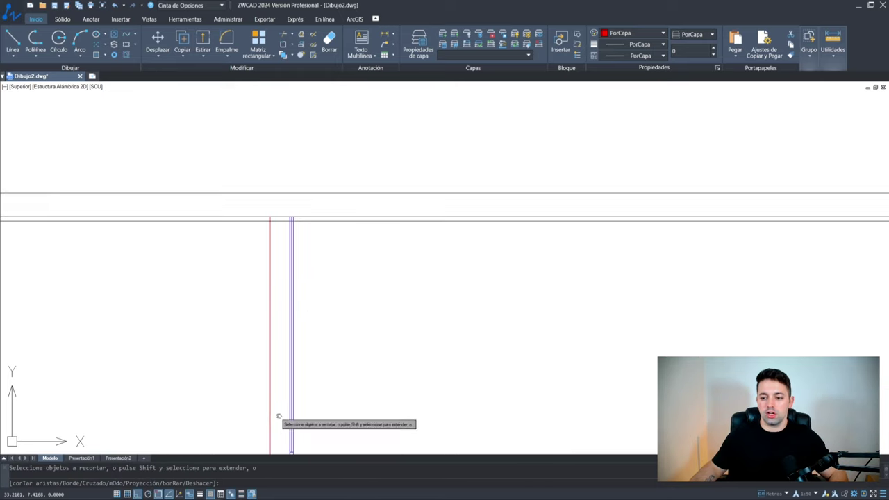
Trim the upper offset line to the window strip's width and cut the middle glass line back to it
{"action": "scroll", "coordinate": [299, 211], "scroll_direction": "up", "scroll_amount": 8}
{"action": "key", "text": "Return"}
{"action": "left_click", "coordinate": [217, 278]}
{"action": "left_click", "coordinate": [217, 279]}
{"action": "key", "text": "Return"}
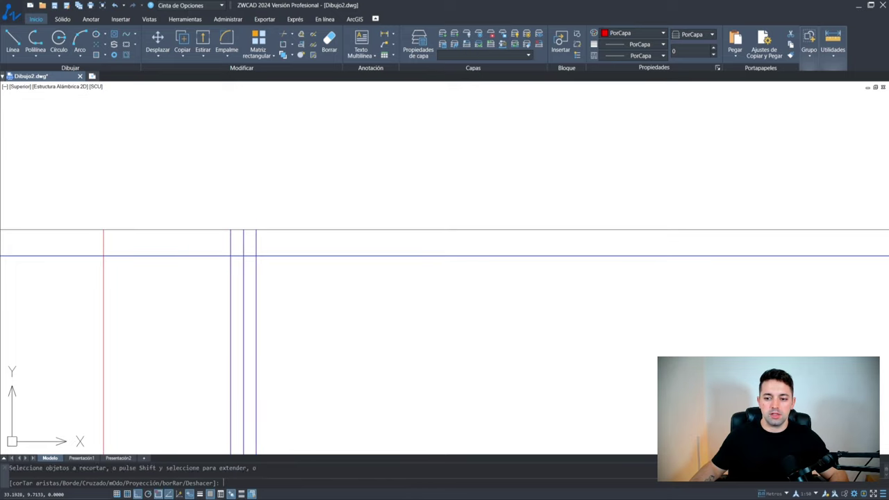
{"action": "left_click", "coordinate": [217, 278]}
{"action": "left_click", "coordinate": [199, 249]}
{"action": "left_click", "coordinate": [269, 255]}
{"action": "key", "text": "Escape"}
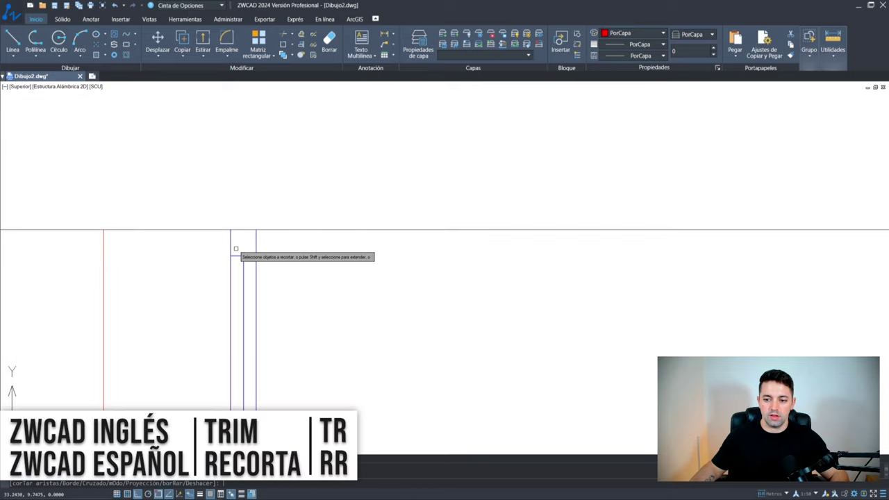
Match the short frame lines at both ends of the window strip to the properties of its outer CARPINTERÍA line
{"action": "scroll", "coordinate": [244, 248], "scroll_direction": "down", "scroll_amount": 2}
{"action": "scroll", "coordinate": [246, 278], "scroll_direction": "up", "scroll_amount": 2}
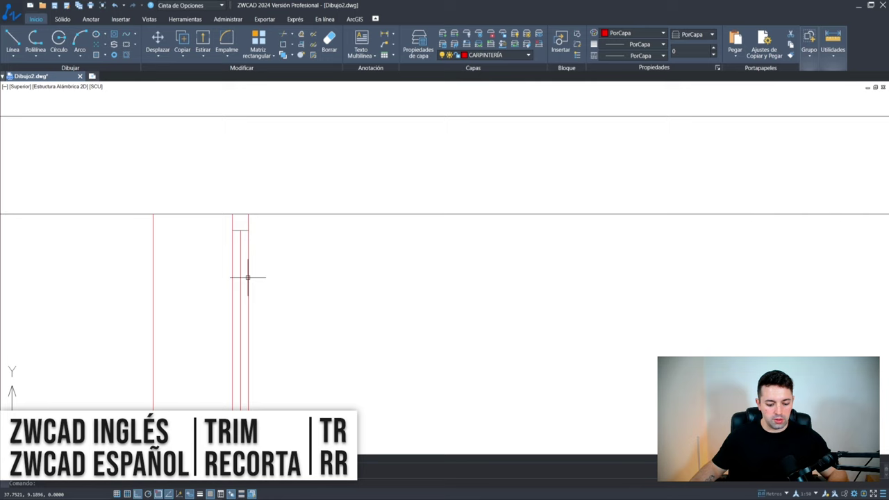
{"action": "type", "text": "ma"}
{"action": "key", "text": "space"}
{"action": "left_click", "coordinate": [248, 259]}
{"action": "left_click", "coordinate": [264, 254]}
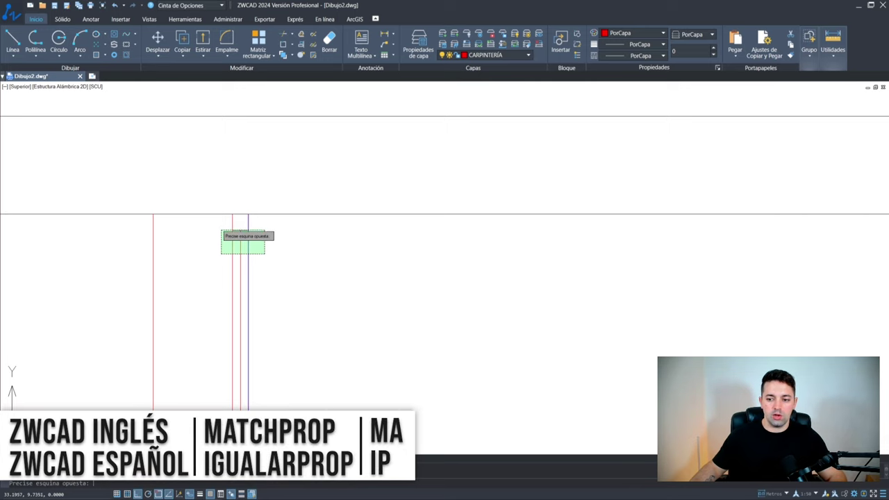
{"action": "left_click", "coordinate": [221, 230]}
{"action": "scroll", "coordinate": [229, 266], "scroll_direction": "down", "scroll_amount": 3}
{"action": "middle_click_drag", "start_coordinate": [238, 319], "coordinate": [238, 127]}
{"action": "scroll", "coordinate": [240, 308], "scroll_direction": "up", "scroll_amount": 4}
{"action": "left_click", "coordinate": [251, 341]}
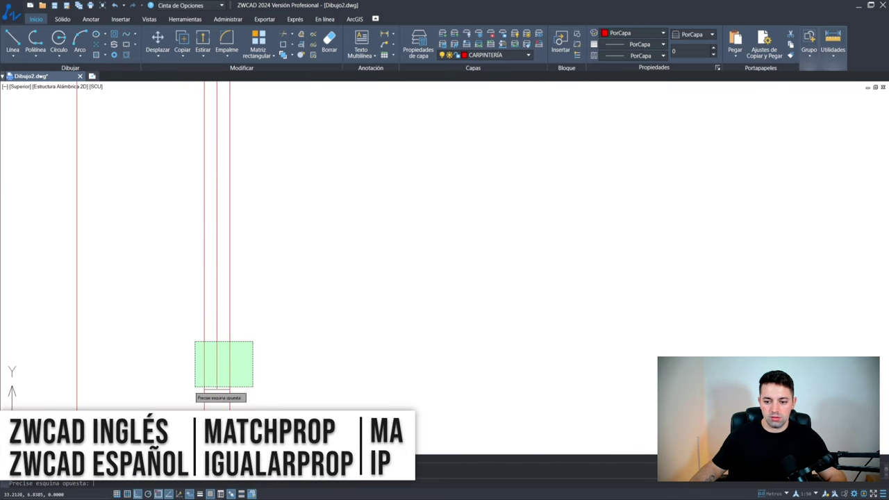
{"action": "left_click", "coordinate": [188, 403]}
{"action": "key", "text": "Escape"}
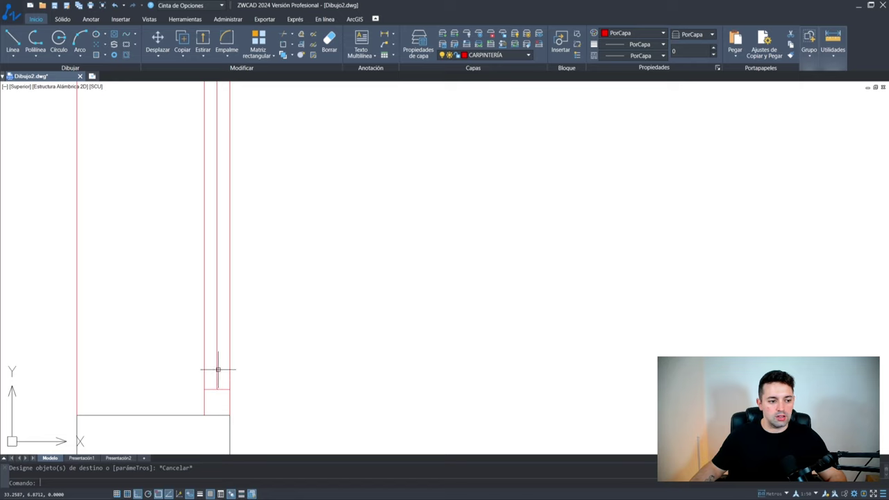
Assign the window strip's middle glass line to the CARPINTERÍA 2 layer
{"action": "left_click", "coordinate": [216, 360]}
{"action": "scroll", "coordinate": [223, 298], "scroll_direction": "down", "scroll_amount": 2}
{"action": "scroll", "coordinate": [229, 278], "scroll_direction": "up", "scroll_amount": 3}
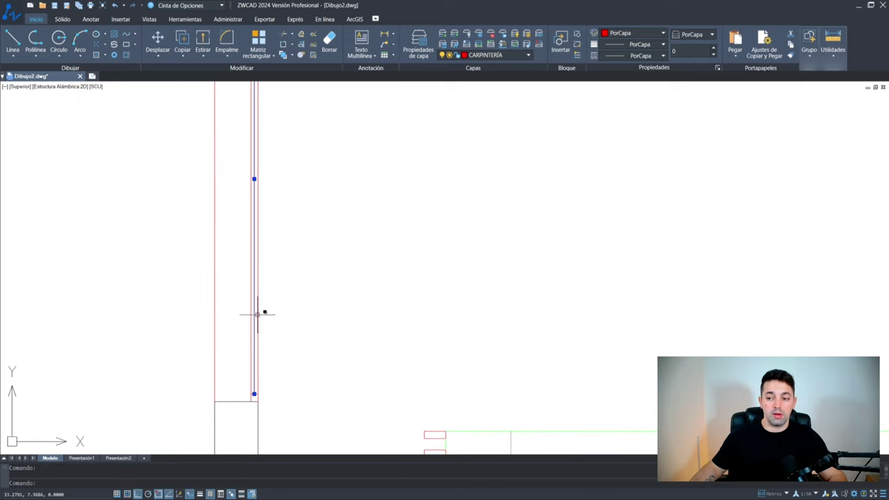
{"action": "left_click", "coordinate": [479, 59]}
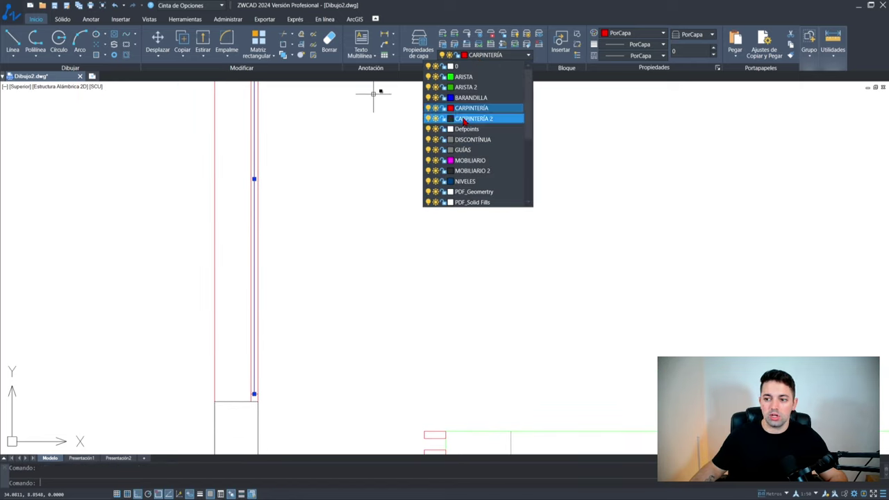
{"action": "left_click", "coordinate": [463, 119]}
{"action": "key", "text": "Escape"}
Draw vertical lines upward from the bathroom block's two upper outer corners to beyond the upper exterior wall, following the reference plan's patio
{"action": "scroll", "coordinate": [267, 261], "scroll_direction": "down", "scroll_amount": 6}
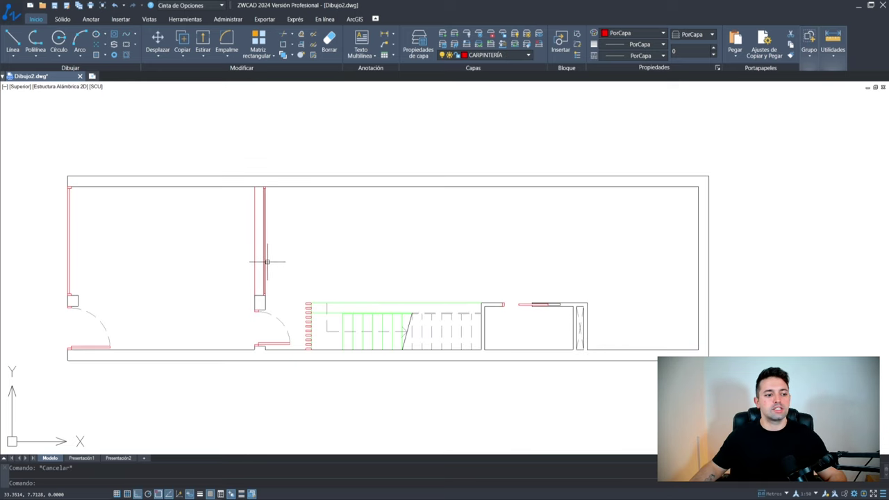
{"action": "middle_click_drag", "start_coordinate": [267, 262], "coordinate": [267, 294]}
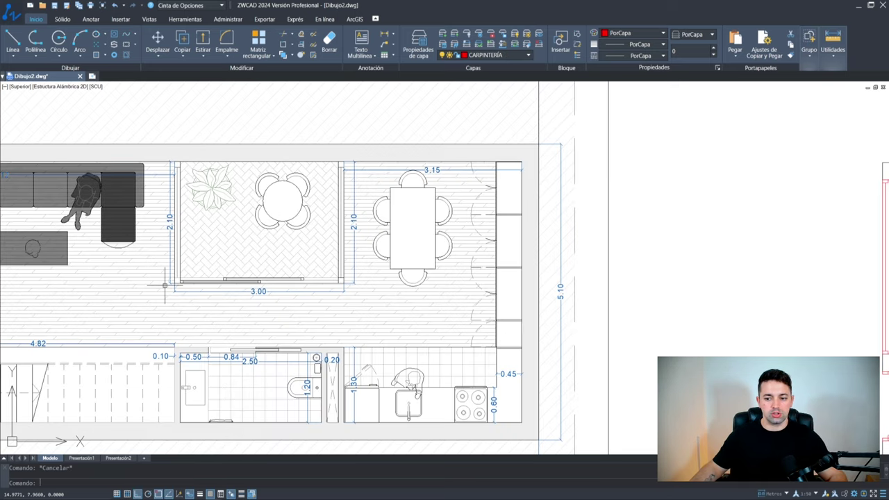
{"action": "scroll", "coordinate": [326, 277], "scroll_direction": "down", "scroll_amount": 5}
{"action": "middle_click_drag", "start_coordinate": [790, 299], "coordinate": [270, 268]}
{"action": "scroll", "coordinate": [270, 271], "scroll_direction": "up", "scroll_amount": 8}
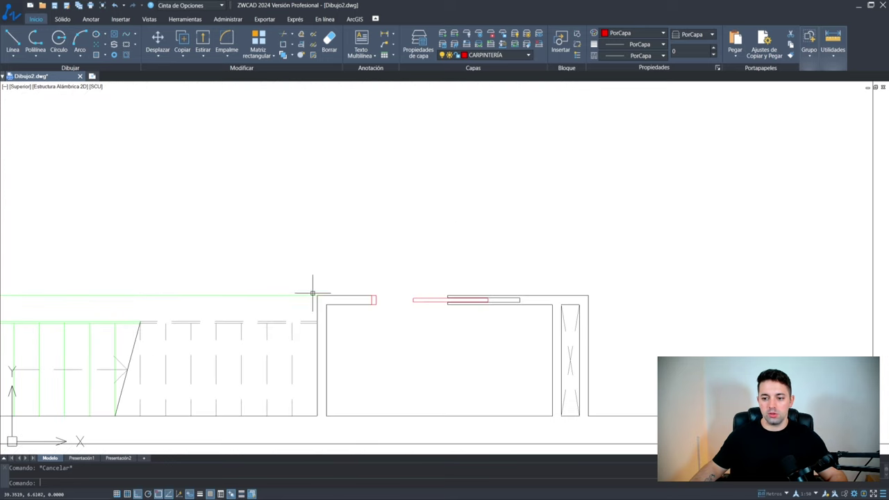
{"action": "middle_click_drag", "start_coordinate": [314, 293], "coordinate": [283, 355]}
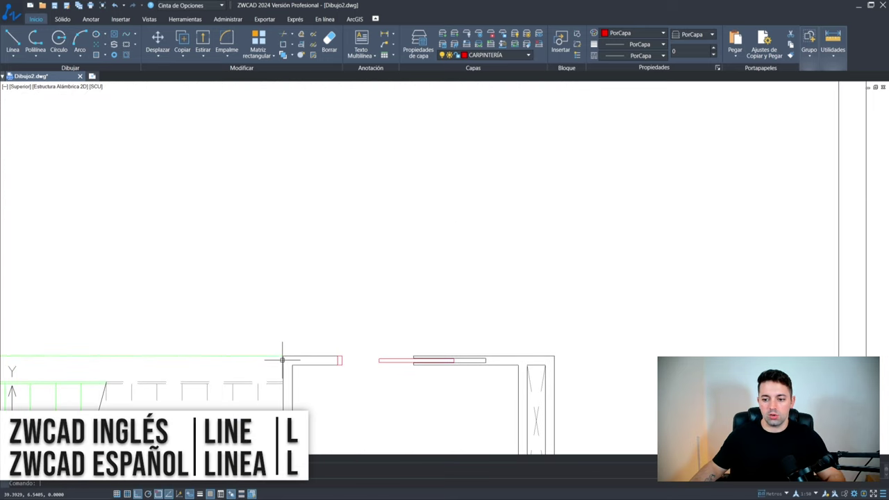
{"action": "scroll", "coordinate": [282, 356], "scroll_direction": "down", "scroll_amount": 2}
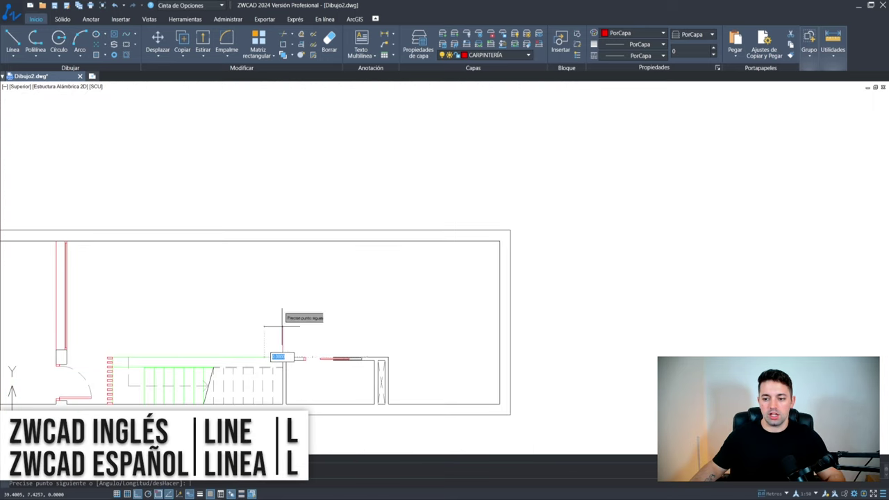
{"action": "left_click", "coordinate": [388, 357]}
{"action": "left_click", "coordinate": [388, 180]}
{"action": "key", "text": "Escape"}
Offset the upper wall's inner face 2.10 m down into the room to mark the patio's lower edge
{"action": "scroll", "coordinate": [294, 356], "scroll_direction": "up", "scroll_amount": 2}
{"action": "type", "text": "o"}
{"action": "key", "text": "space"}
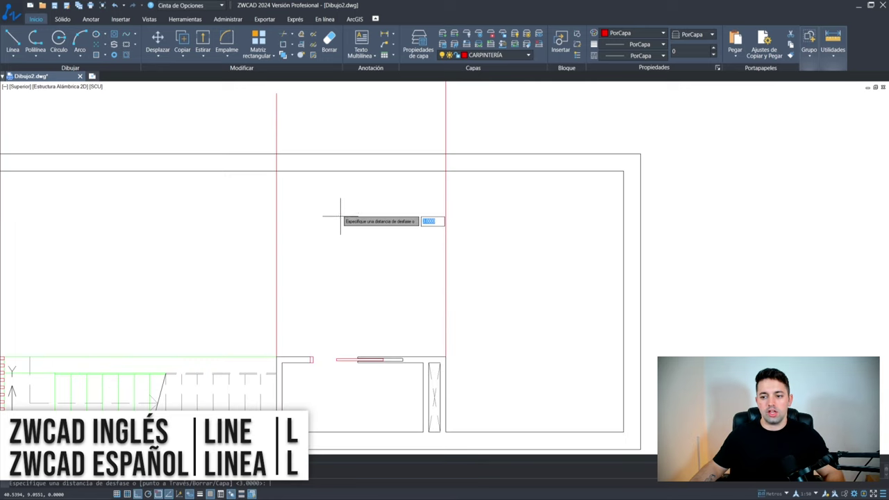
{"action": "key", "text": "Return"}
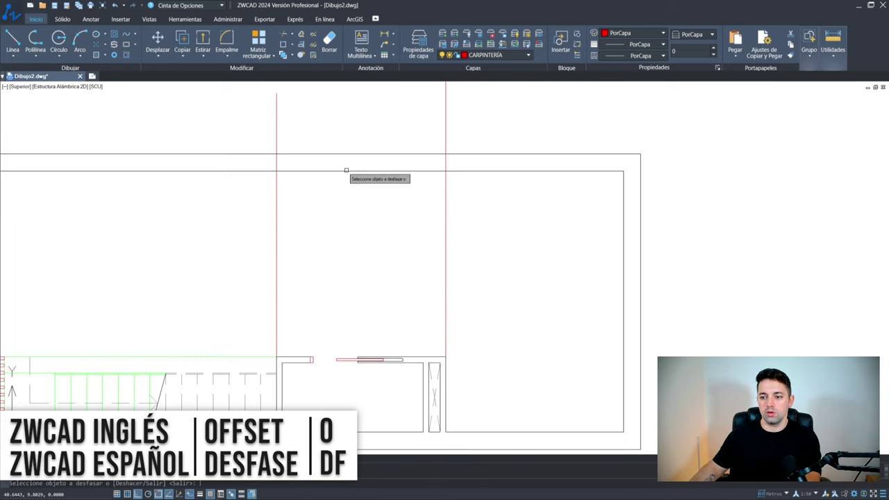
{"action": "left_click", "coordinate": [346, 170]}
{"action": "left_click", "coordinate": [347, 234]}
{"action": "key", "text": "Escape"}
Trim the offset line to between the two vertical lines, and remove the parts of the verticals below it
{"action": "left_click", "coordinate": [491, 240]}
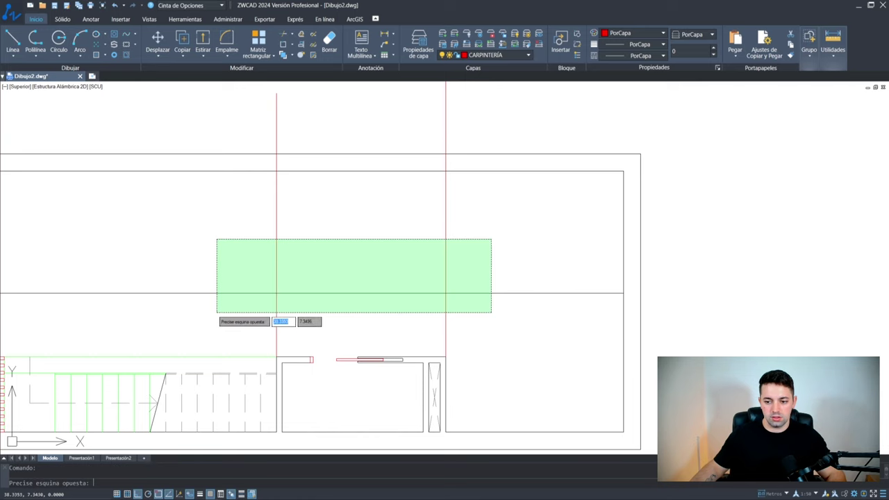
{"action": "left_click", "coordinate": [216, 313]}
{"action": "type", "text": "rr"}
{"action": "key", "text": "space"}
{"action": "left_click", "coordinate": [214, 256]}
{"action": "left_click", "coordinate": [193, 330]}
{"action": "left_click", "coordinate": [211, 317]}
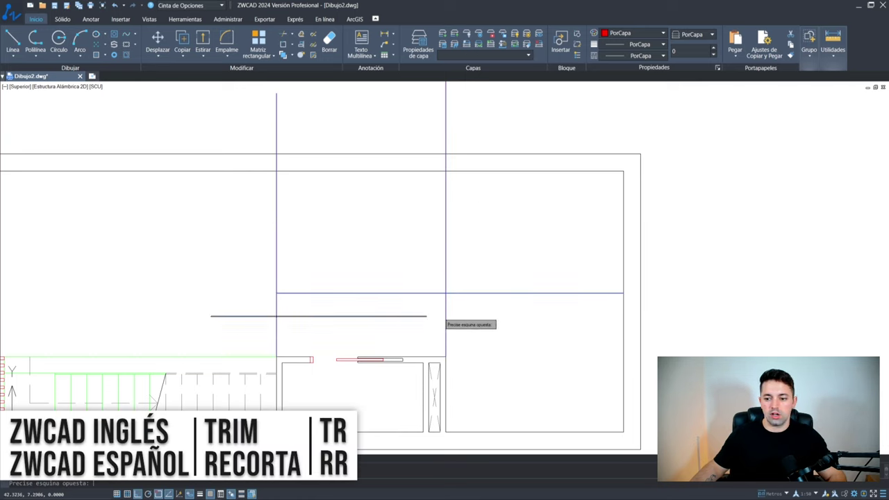
{"action": "left_click", "coordinate": [491, 293]}
{"action": "key", "text": "Escape"}
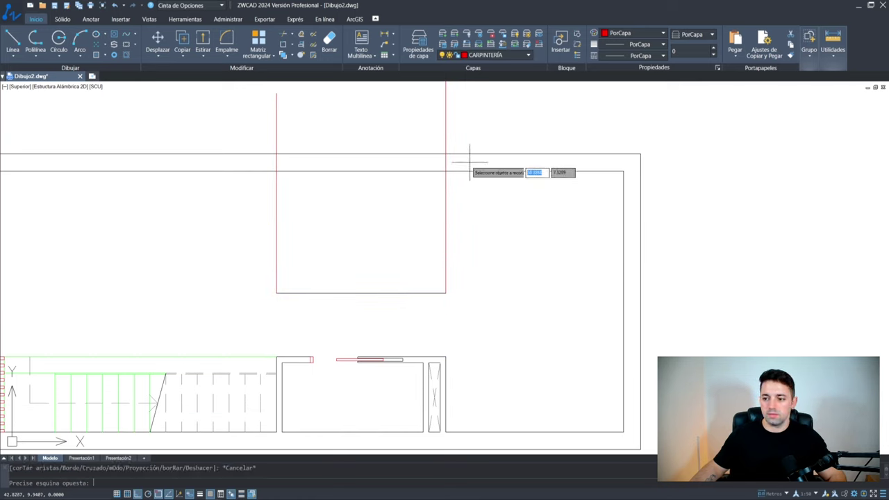
Trim the upper ends of both vertical patio lines at the upper wall's inner face
{"action": "left_click", "coordinate": [468, 169]}
{"action": "type", "text": "rr"}
{"action": "key", "text": "space"}
{"action": "left_click", "coordinate": [490, 109]}
{"action": "left_click", "coordinate": [248, 137]}
{"action": "key", "text": "Escape"}
{"action": "key", "text": "Escape"}
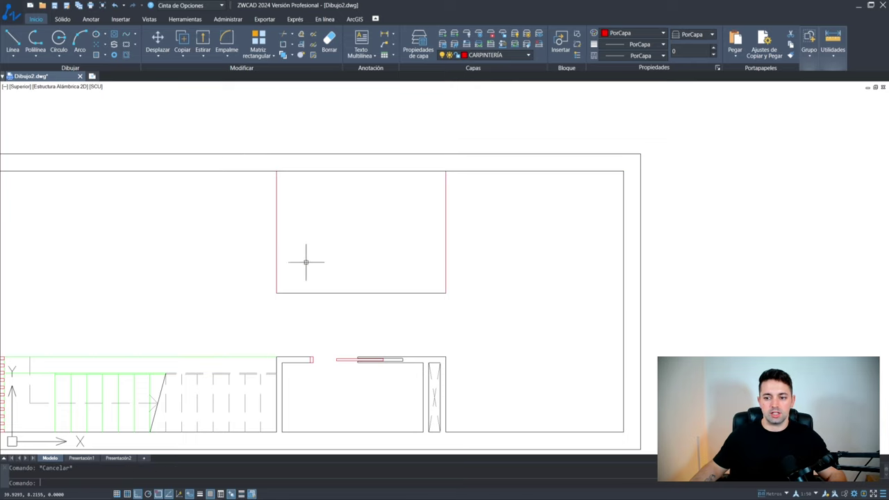